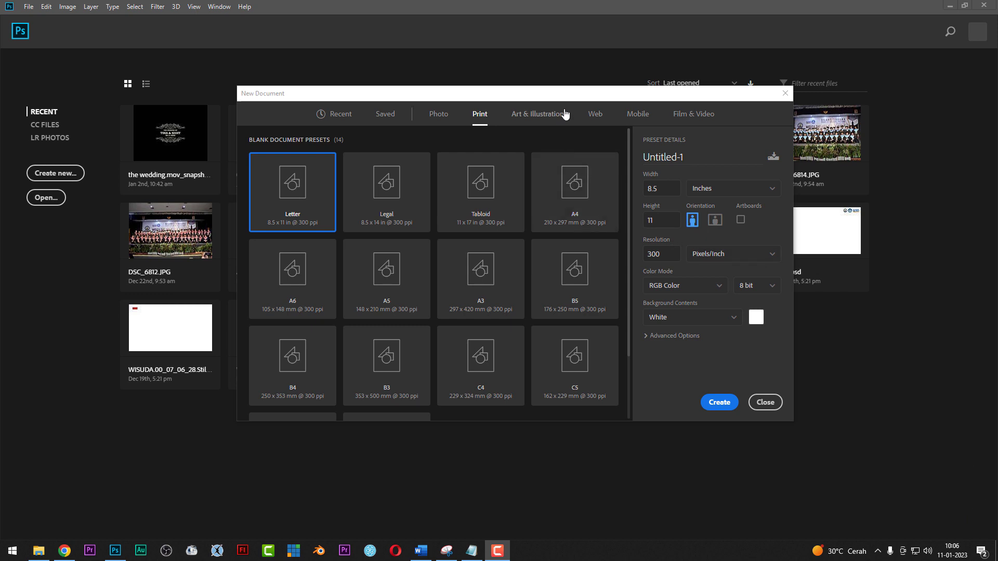
# Create a blank white Letter-size document, Untitled-1, from the New Document dialog.
pyautogui.moveTo(572, 99)
pyautogui.mouseDown()
pyautogui.moveTo(557, 80)
pyautogui.moveTo(572, 91)
pyautogui.mouseUp()
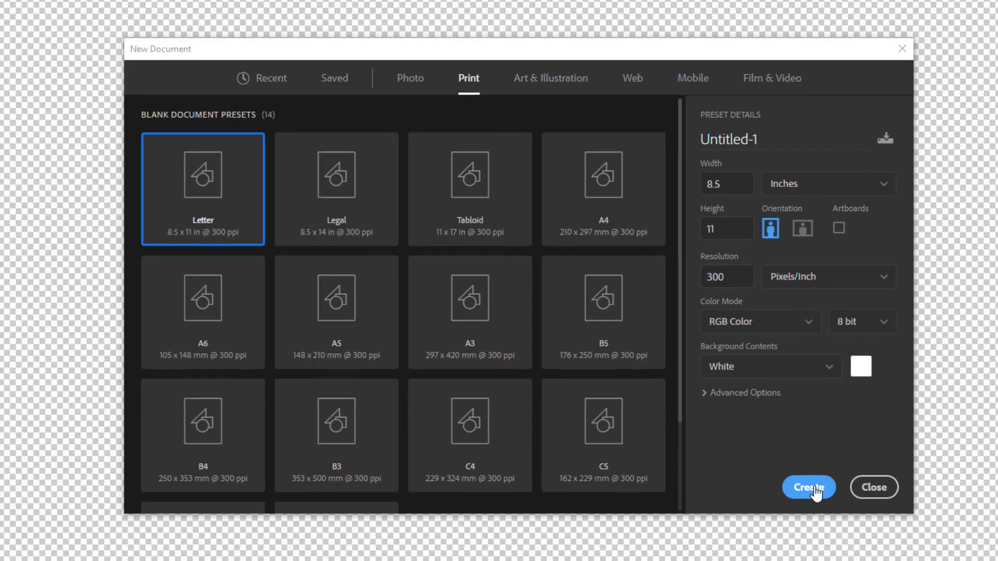
pyautogui.click(816, 492)
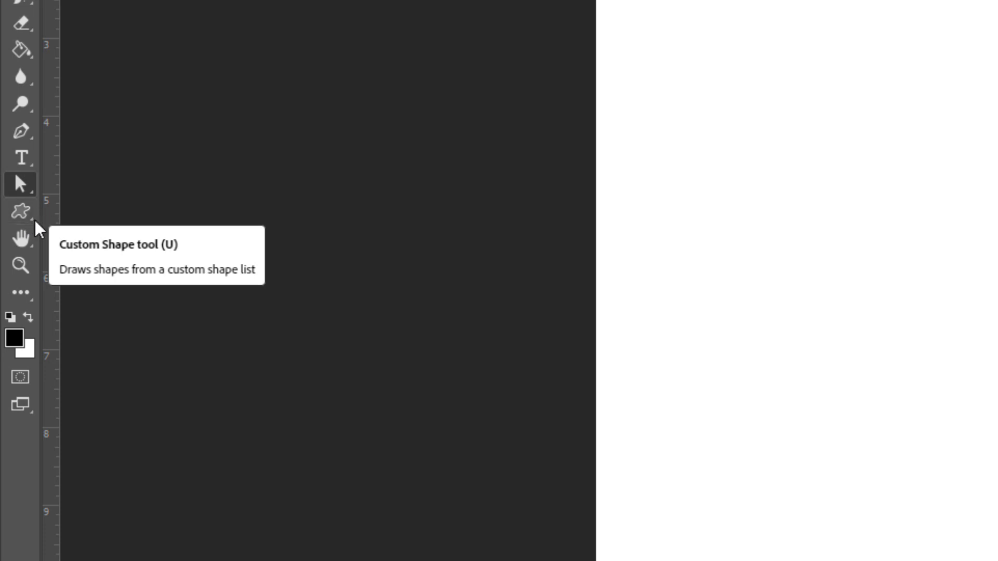
# Switch from the Custom Shape tool to the Rectangle Tool.
pyautogui.rightClick(26, 221)
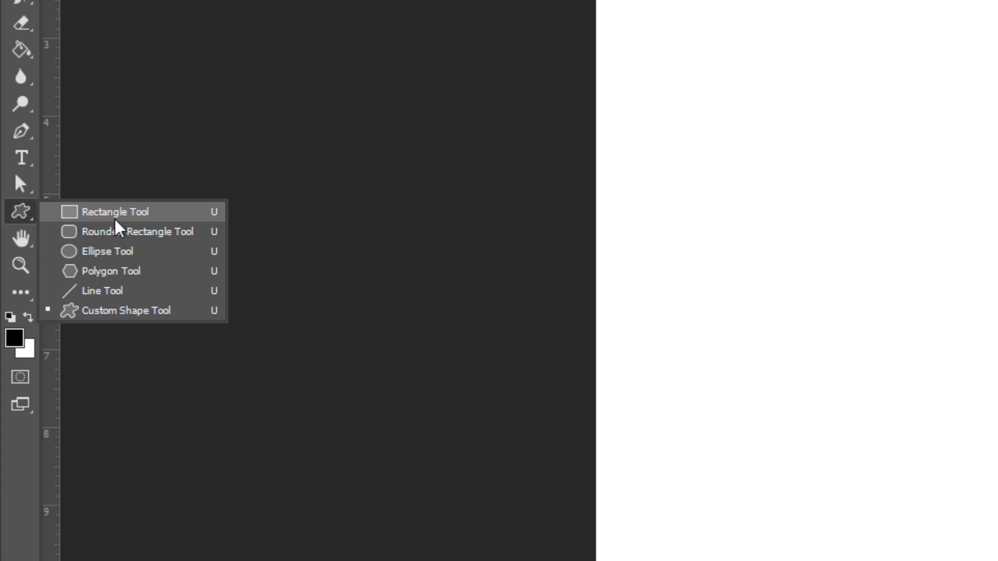
pyautogui.click(172, 215)
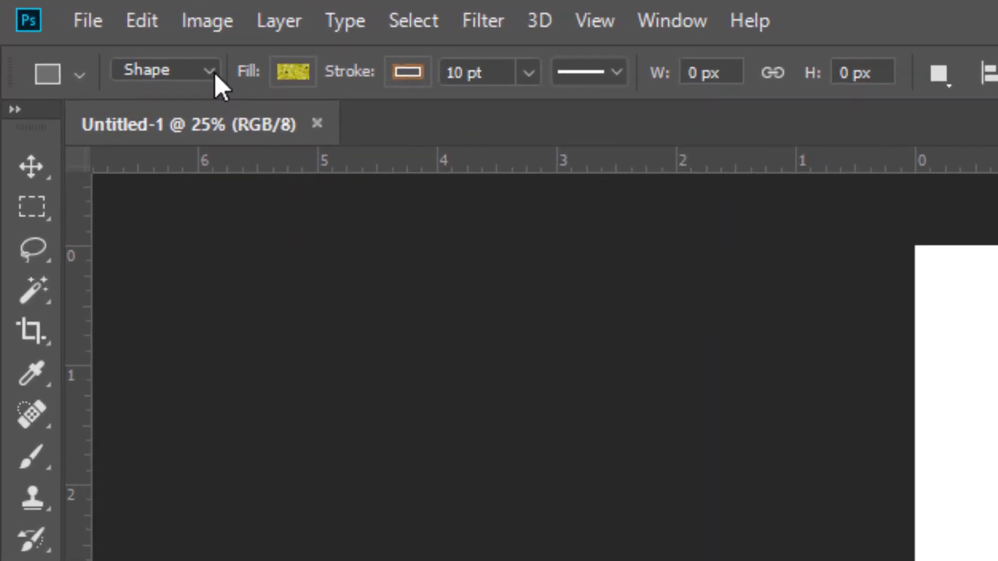
# Keep the Rectangle Tool in Shape mode and set its fill to No Color.
pyautogui.click(211, 73)
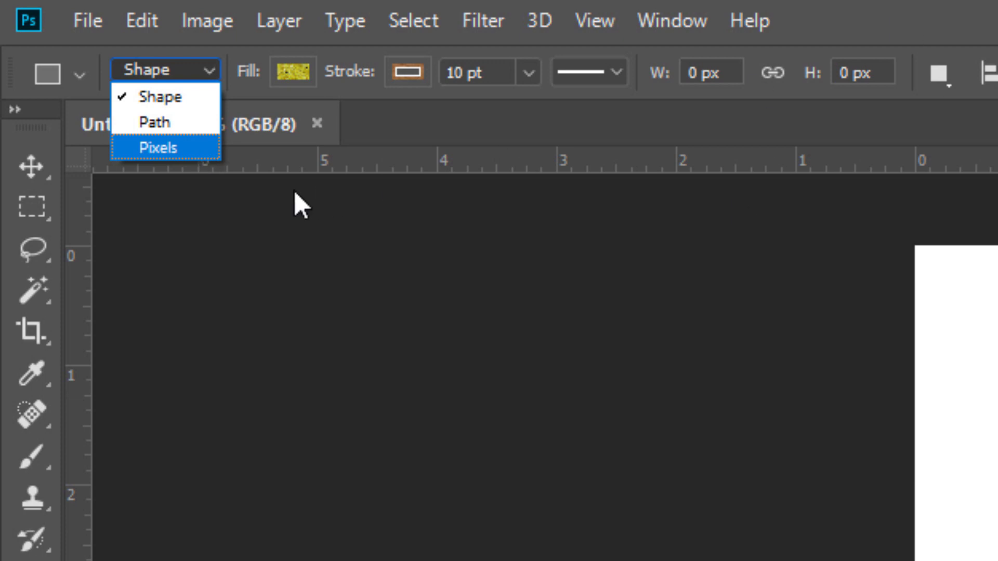
pyautogui.click(181, 97)
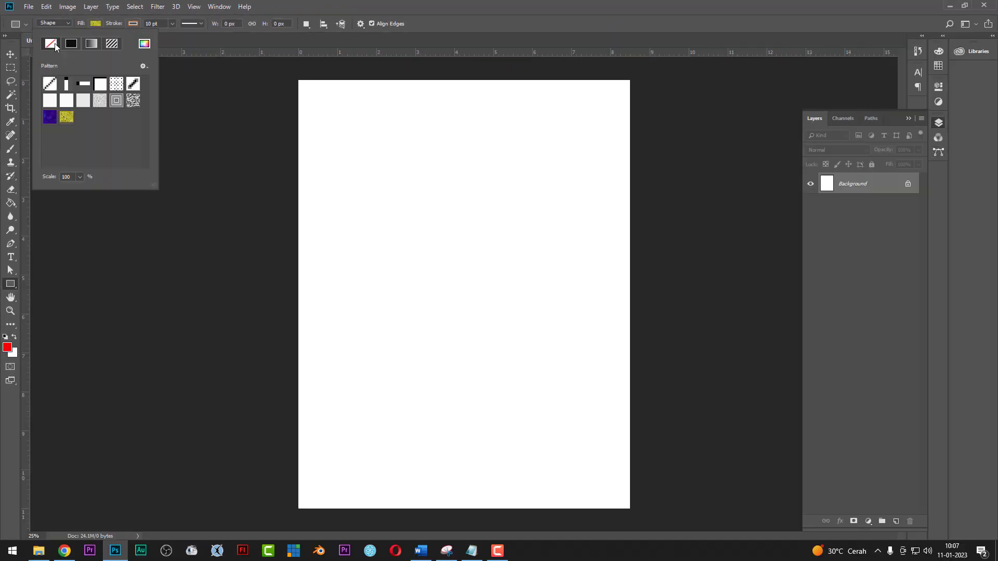
pyautogui.click(50, 44)
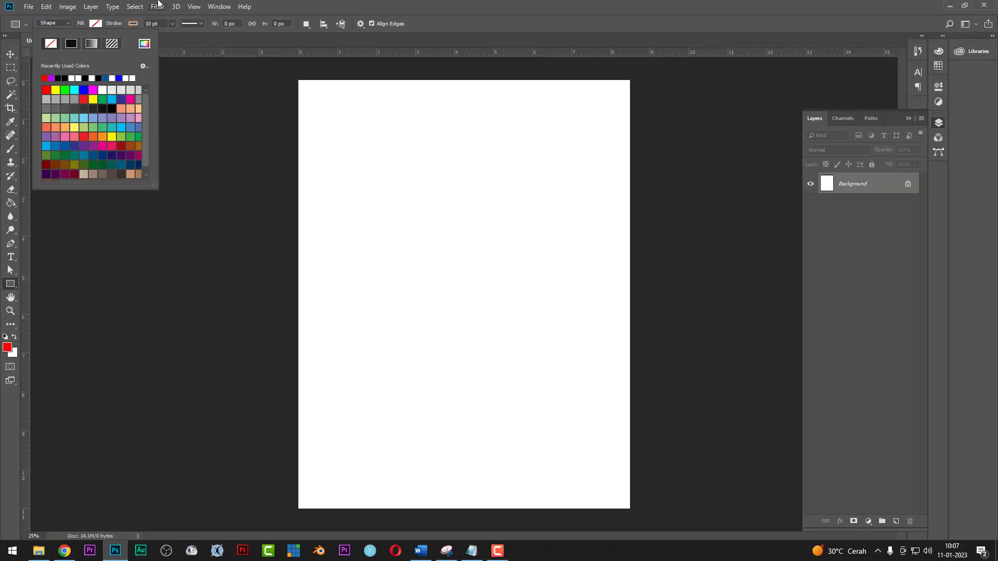
# Draw a rectangle near the top-left of the page and fill it black.
pyautogui.click(351, 67)
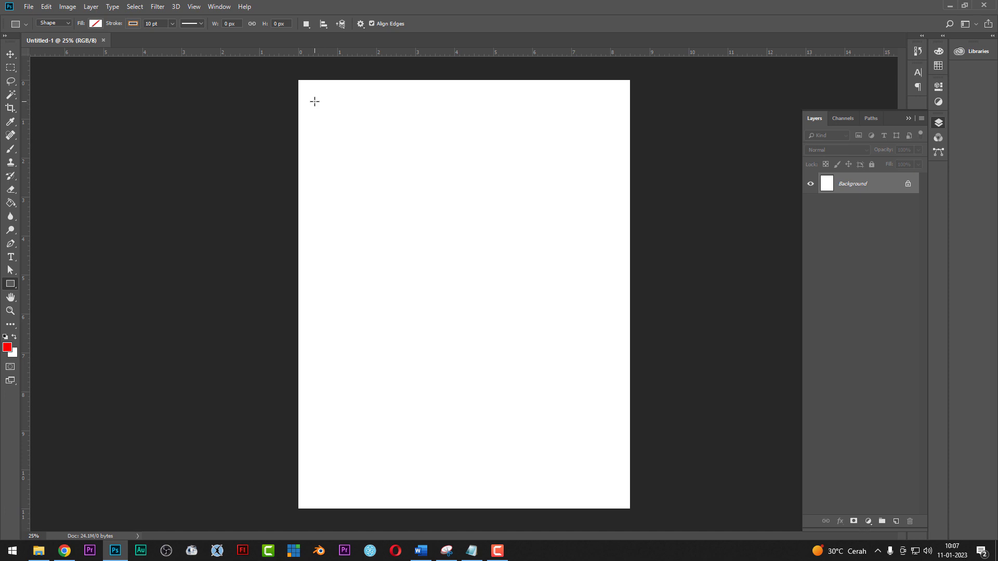
pyautogui.moveTo(314, 101); pyautogui.dragTo(514, 231)
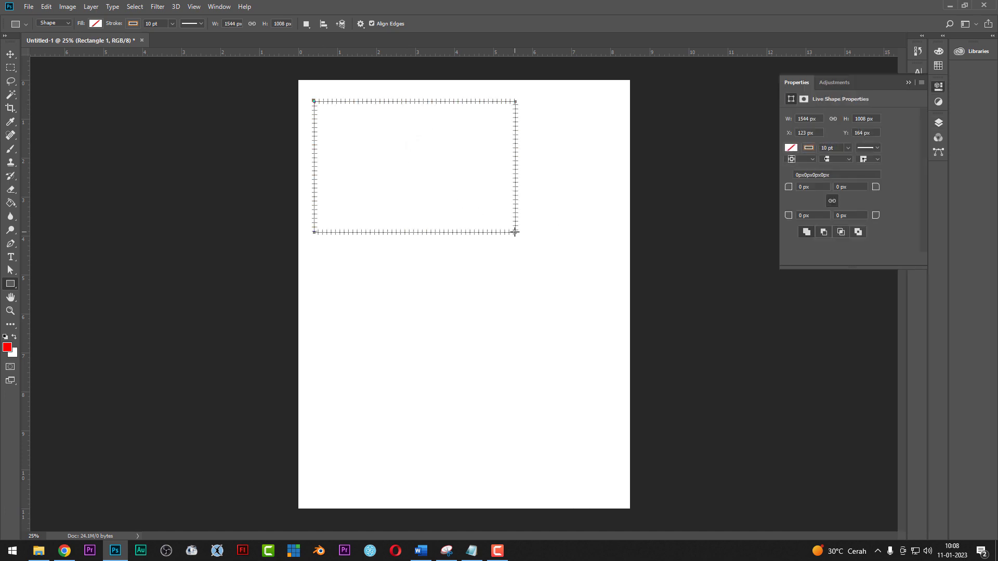
pyautogui.click(96, 23)
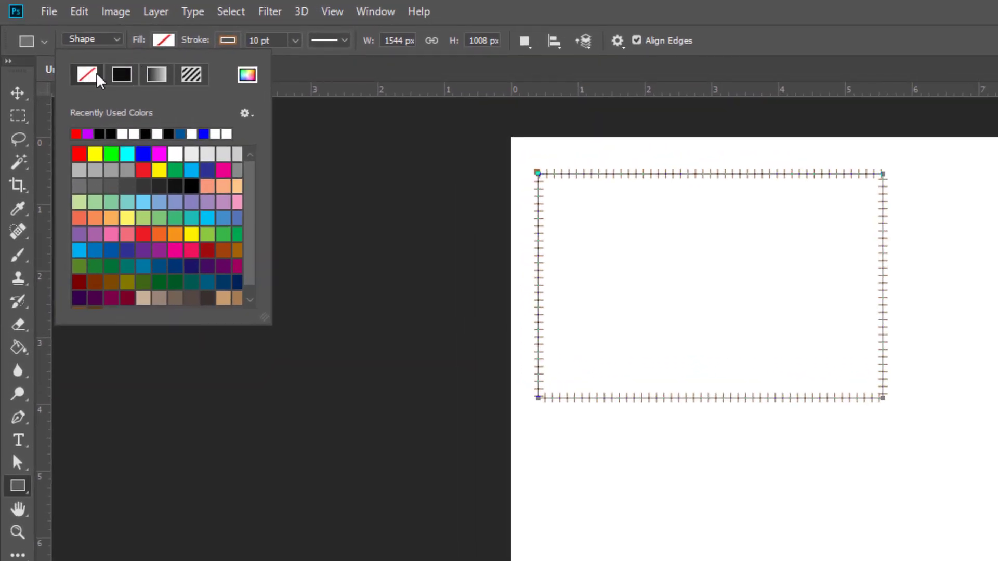
pyautogui.click(129, 80)
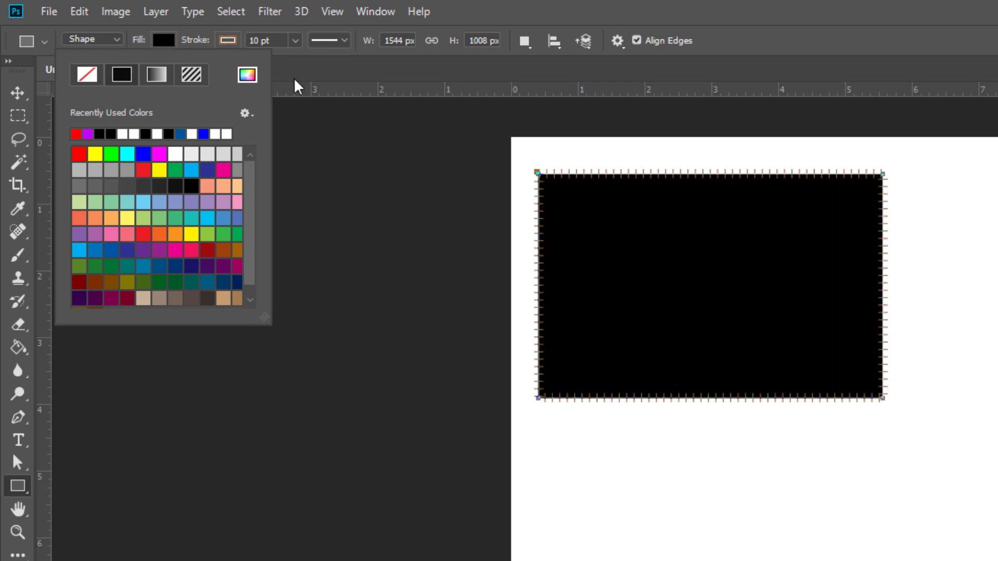
# Change the rectangle's fill to pure red using the Color Picker.
pyautogui.click(247, 74)
pyautogui.moveTo(322, 454); pyautogui.dragTo(437, 330)
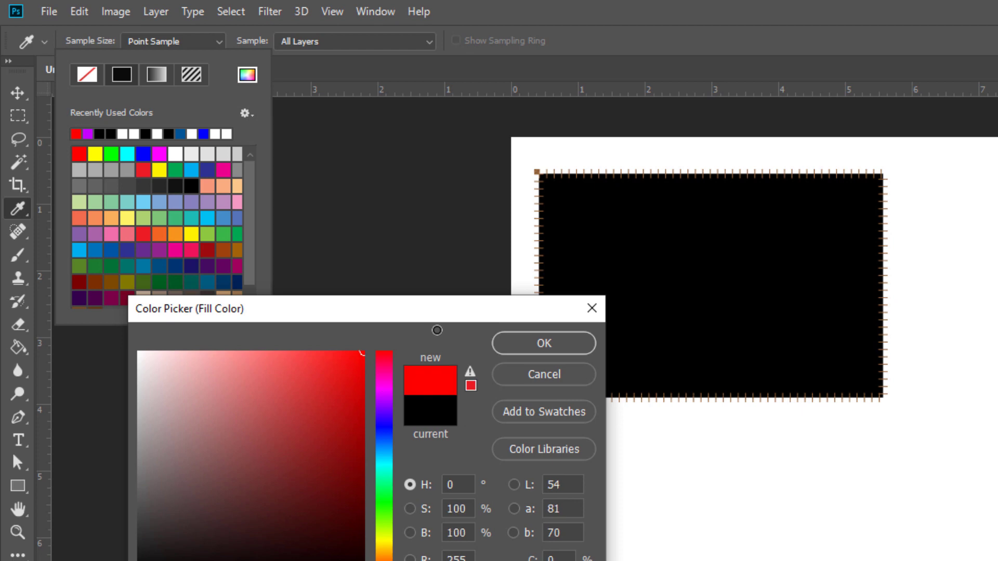
pyautogui.click(527, 345)
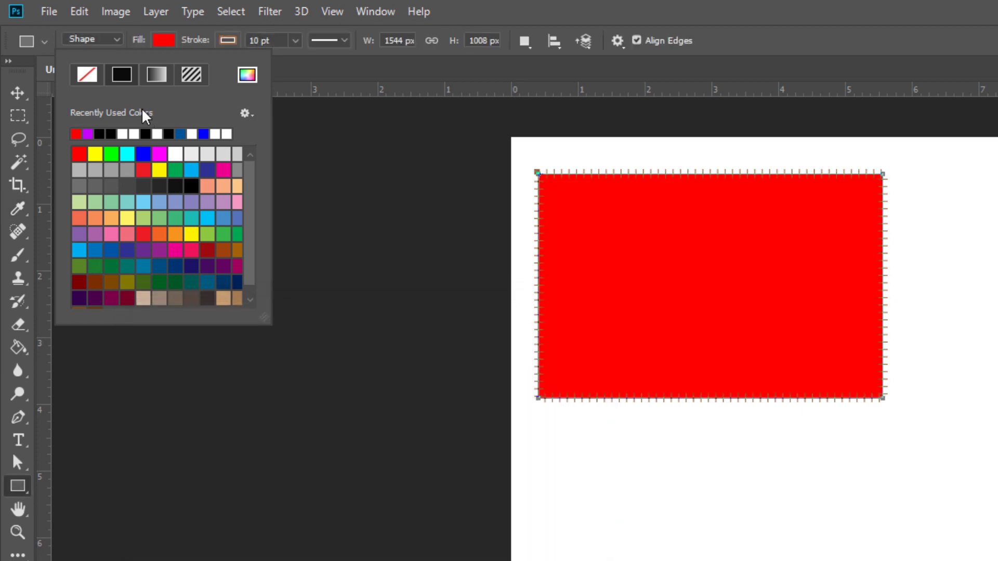
pyautogui.click(228, 41)
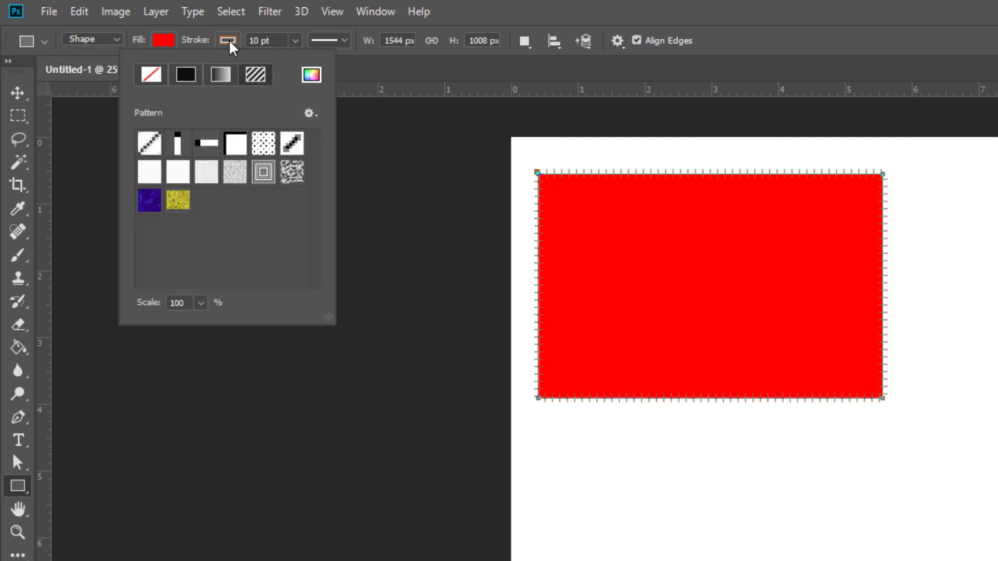
# Remove the red rectangle's outline and show the Layers panel.
pyautogui.click(154, 81)
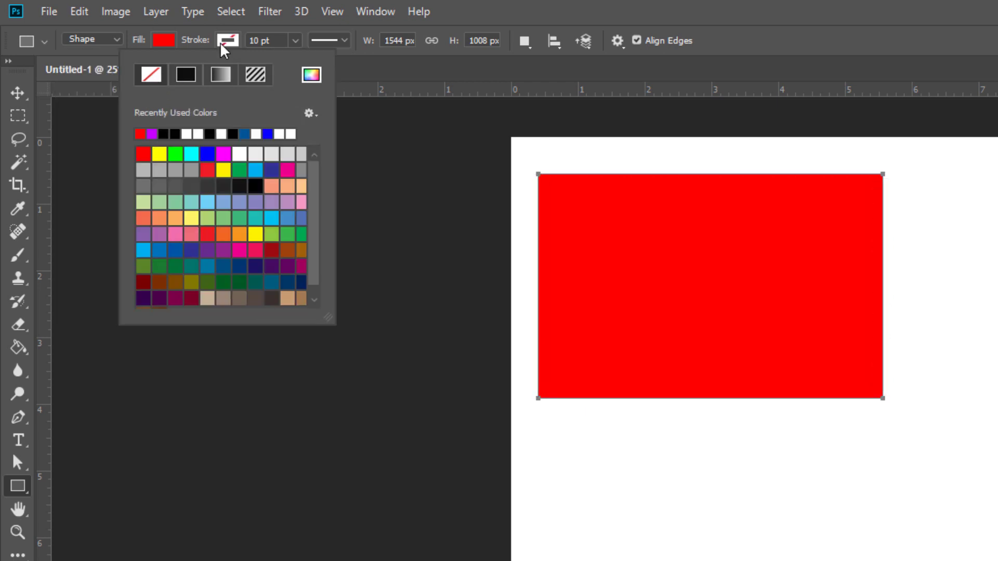
pyautogui.click(460, 8)
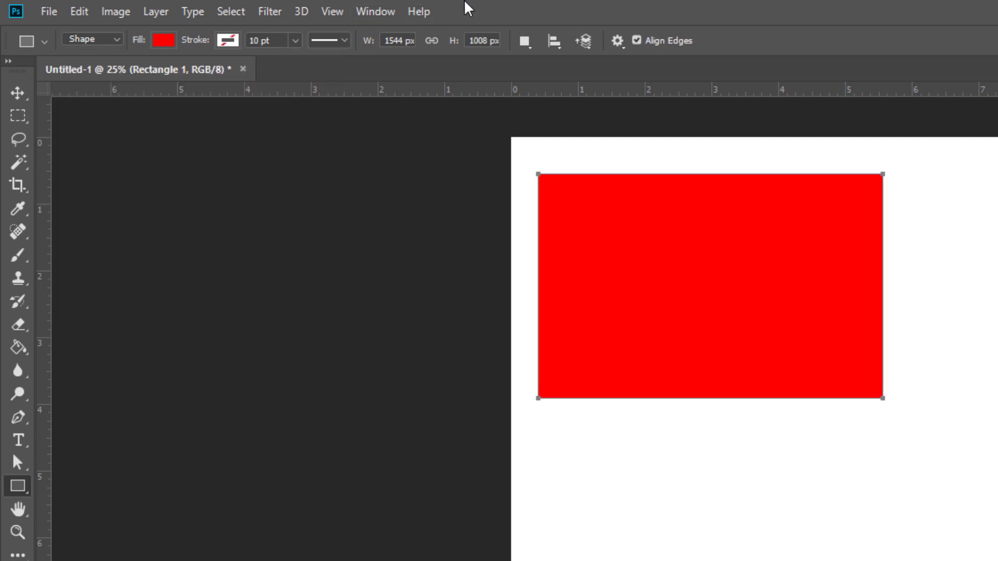
pyautogui.click(372, 13)
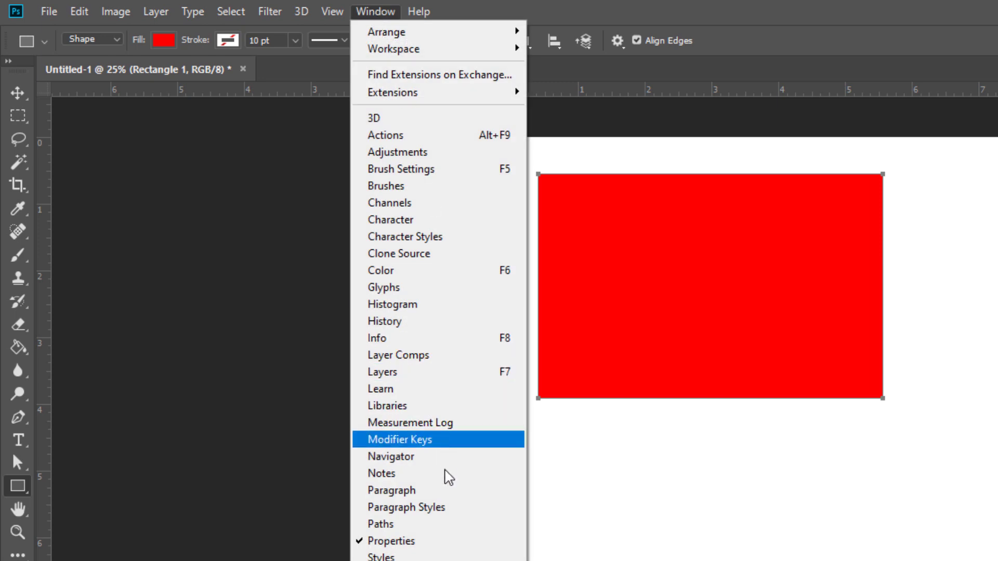
pyautogui.click(432, 372)
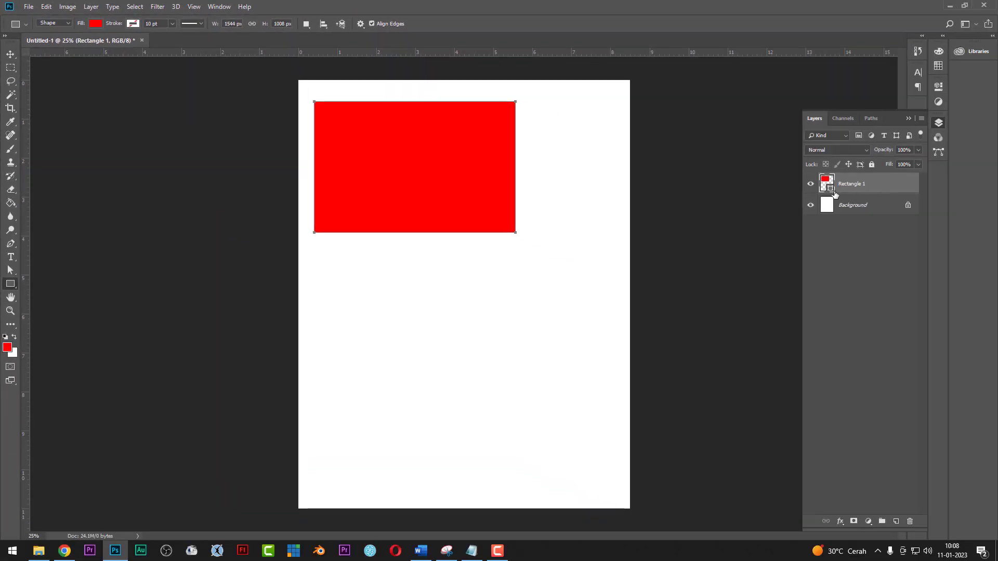
# Deselect the red rectangle with the Move tool and return to the Rectangle tool.
pyautogui.click(11, 54)
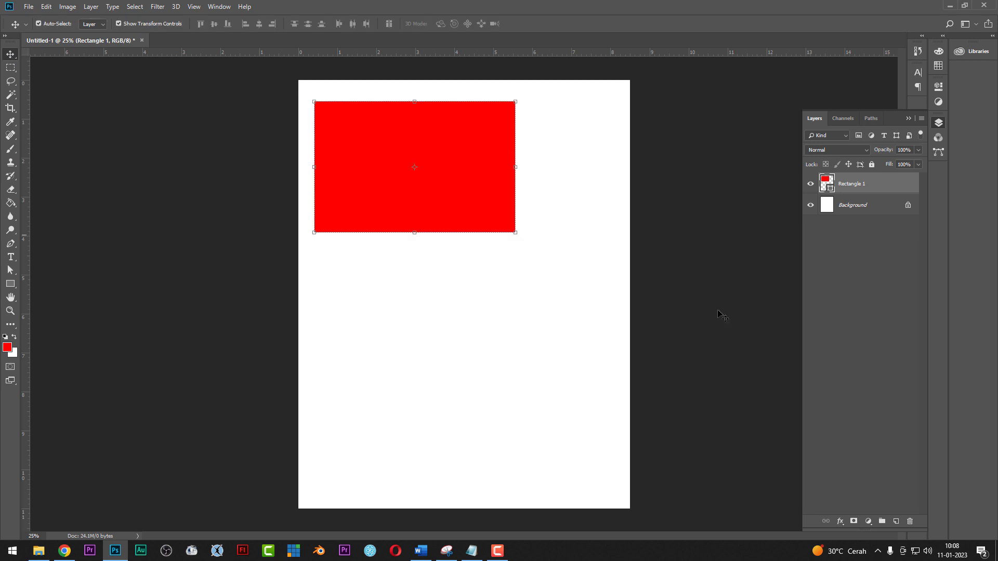
pyautogui.click(846, 235)
pyautogui.click(10, 284)
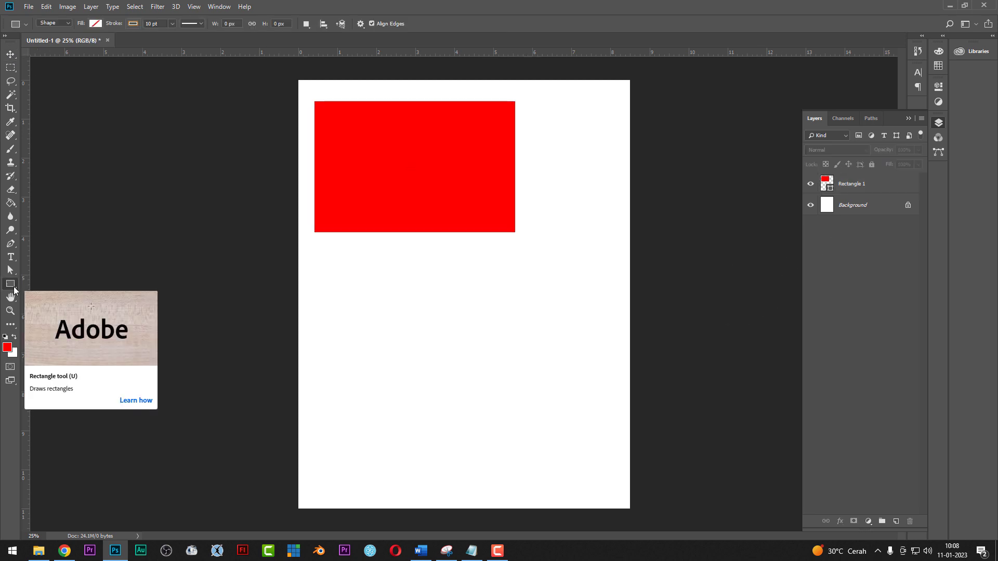
pyautogui.rightClick(14, 289)
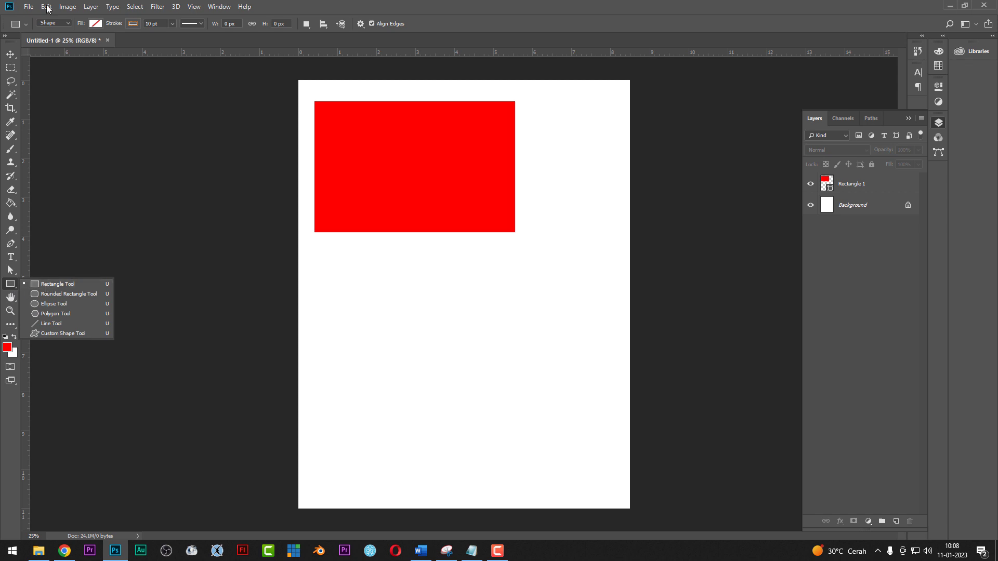
# Switch the Rectangle tool to Path mode and draw a rectangular path below the red one.
pyautogui.click(70, 23)
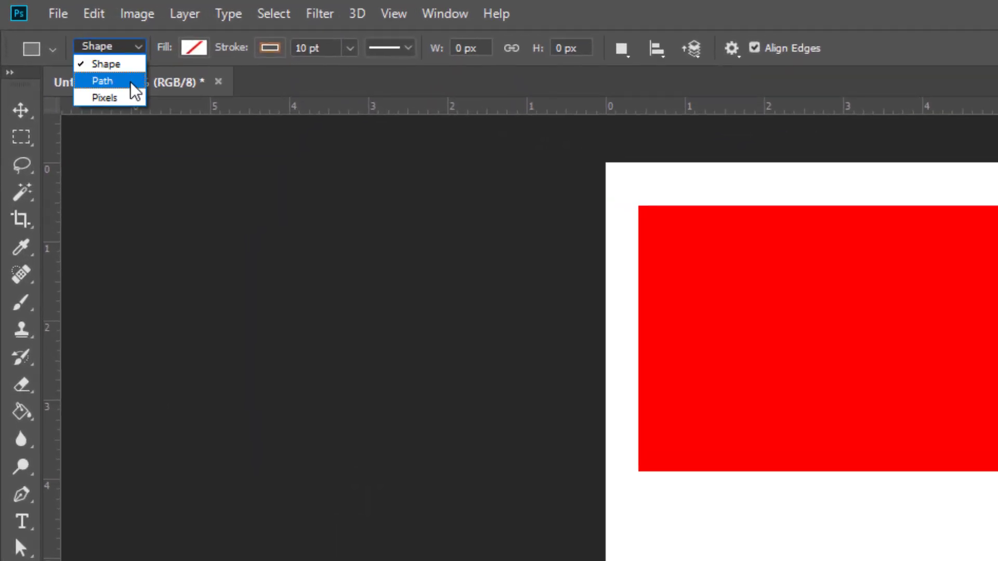
pyautogui.click(130, 82)
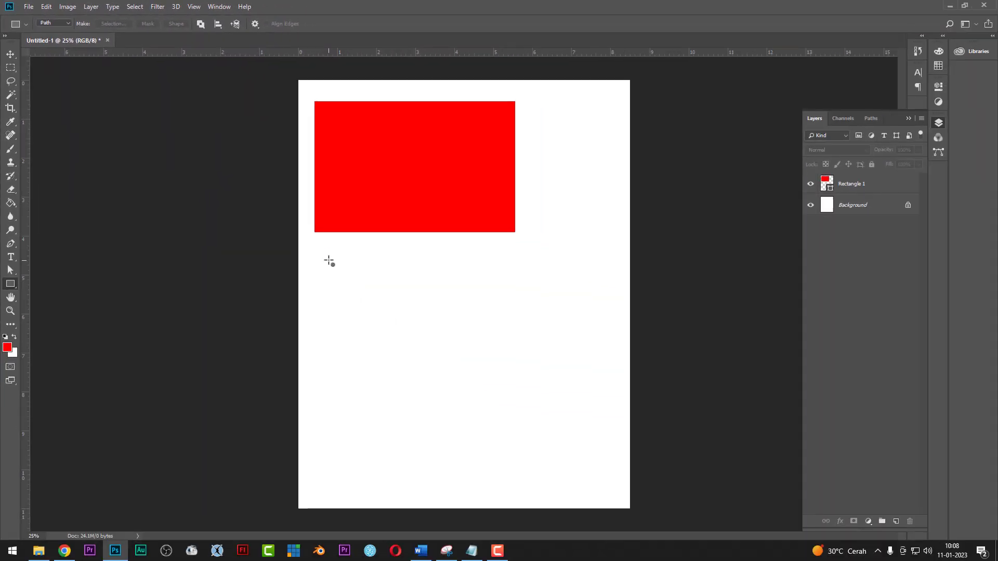
pyautogui.moveTo(330, 260); pyautogui.dragTo(527, 345)
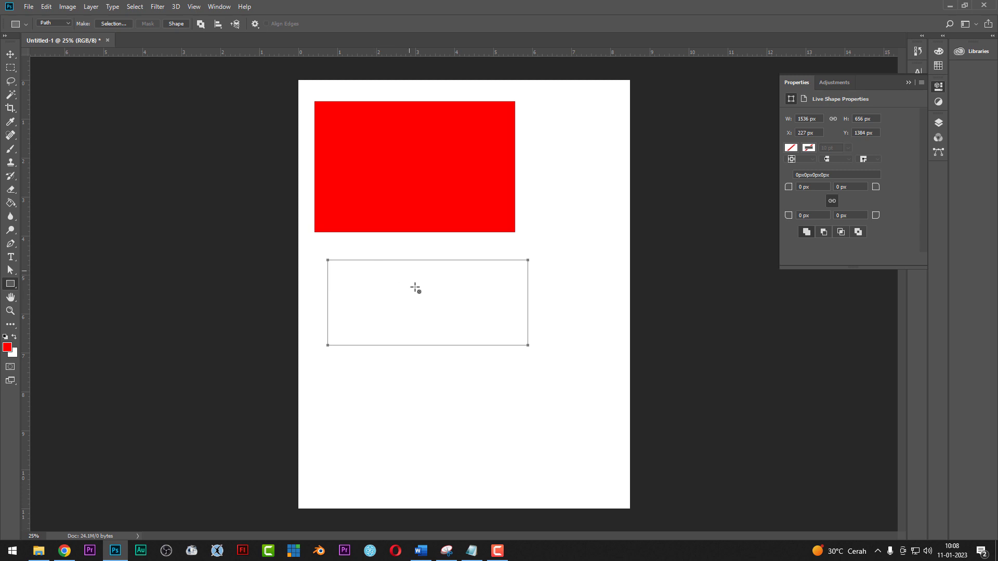
# Check the Work Path in the Paths tab, then return to the Layers list.
pyautogui.click(219, 7)
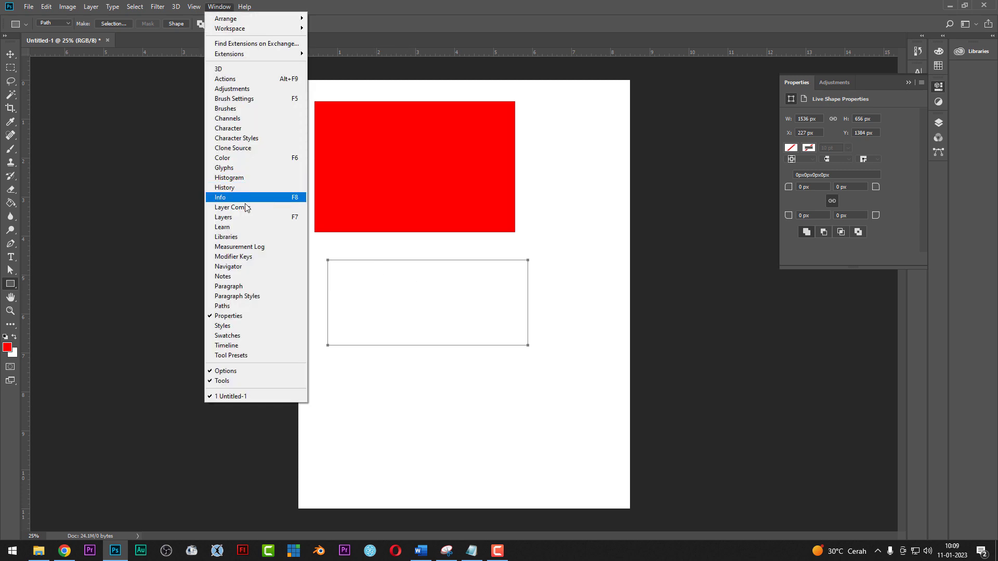
pyautogui.click(282, 217)
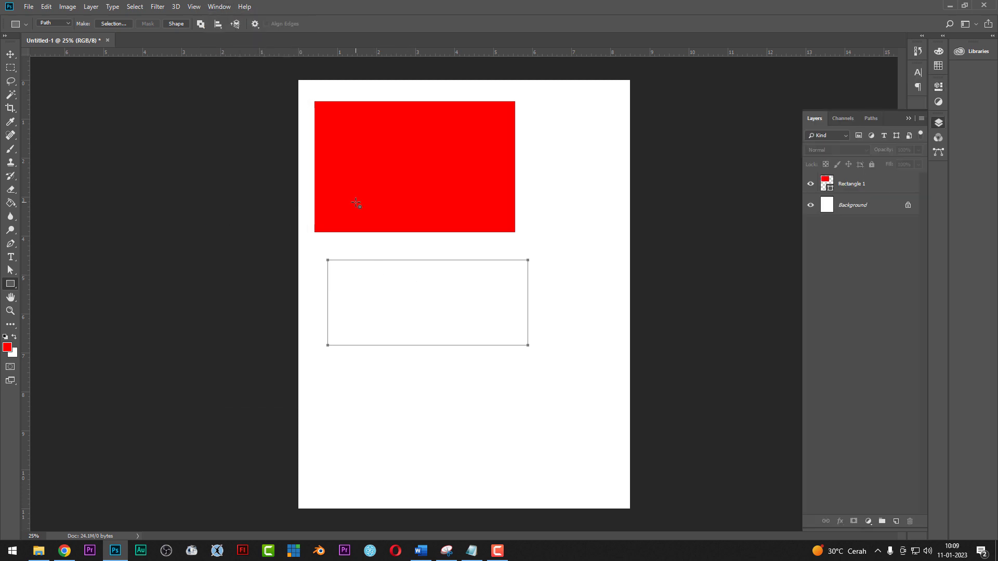
pyautogui.click(871, 118)
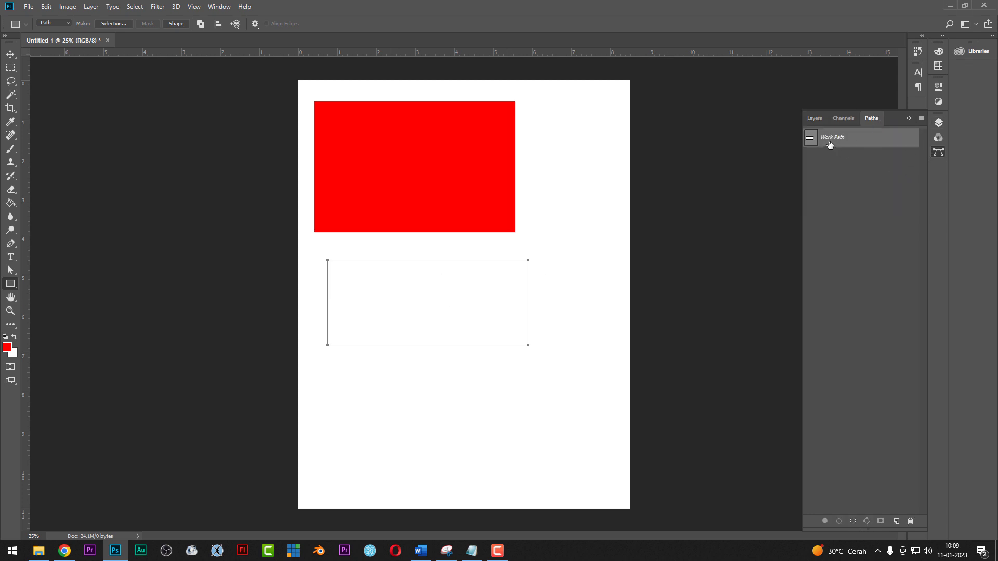
pyautogui.click(815, 118)
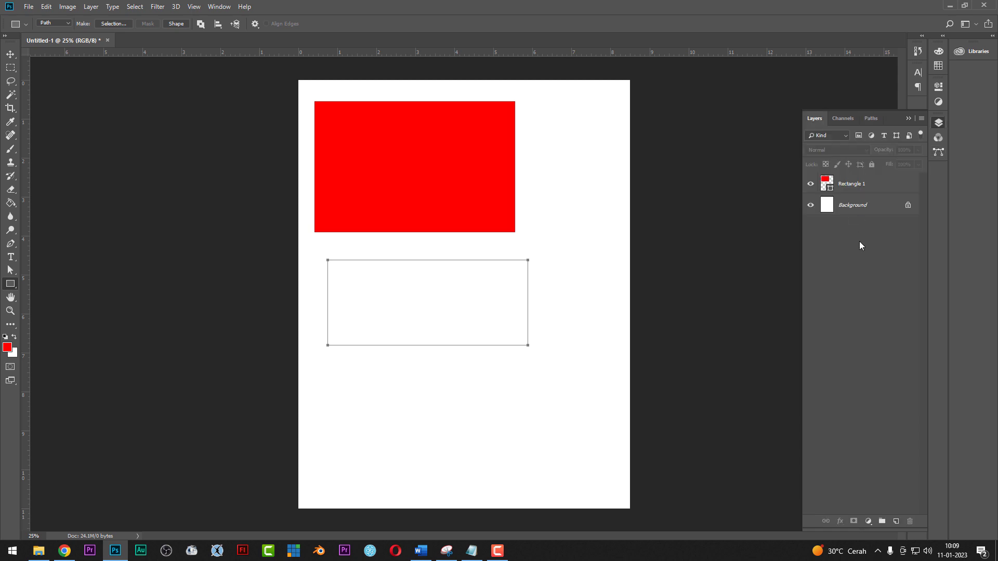
pyautogui.click(68, 23)
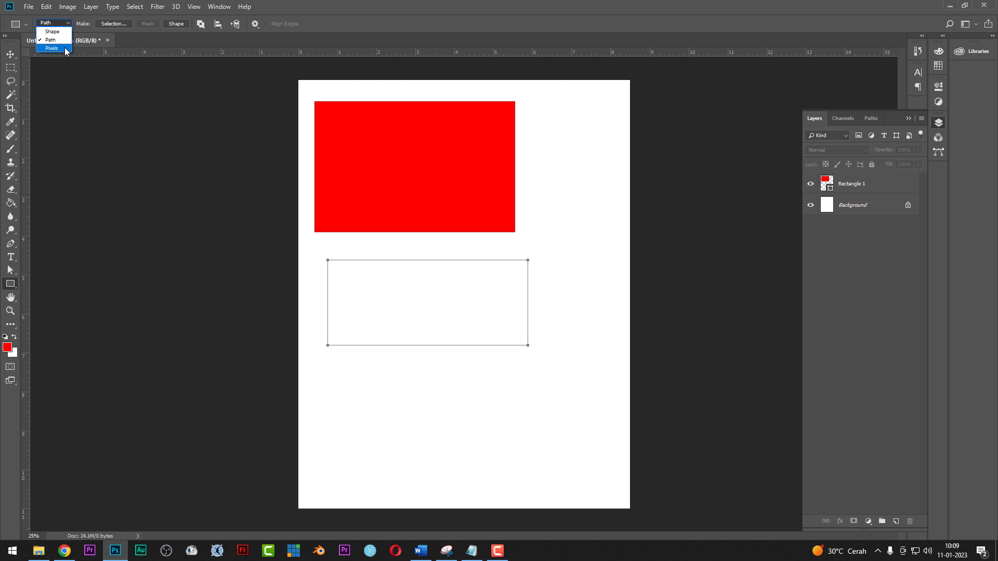
# Switch to Pixels mode, add a layer above Rectangle 1, and draw a lower rectangle.
pyautogui.click(65, 49)
pyautogui.click(11, 54)
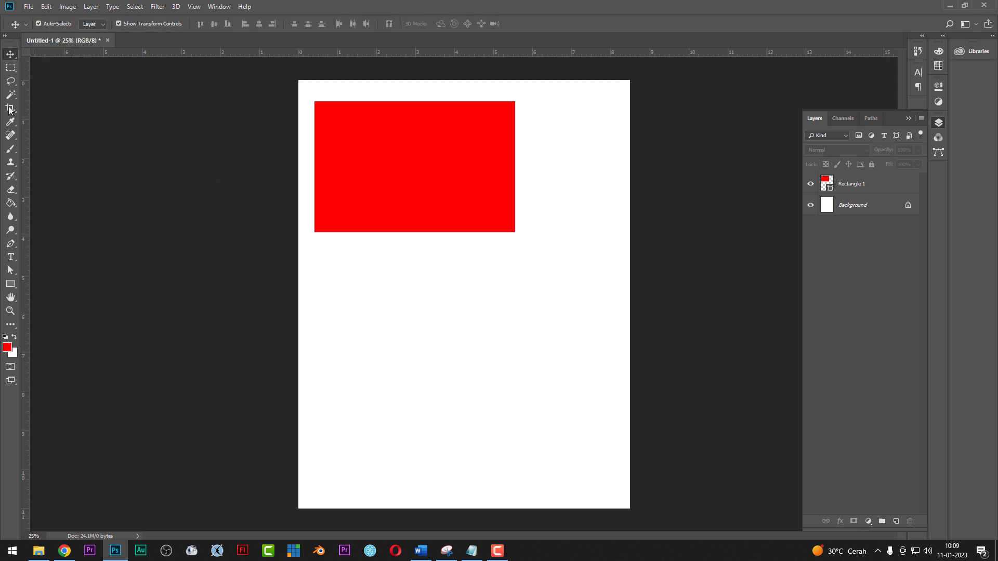
pyautogui.click(11, 244)
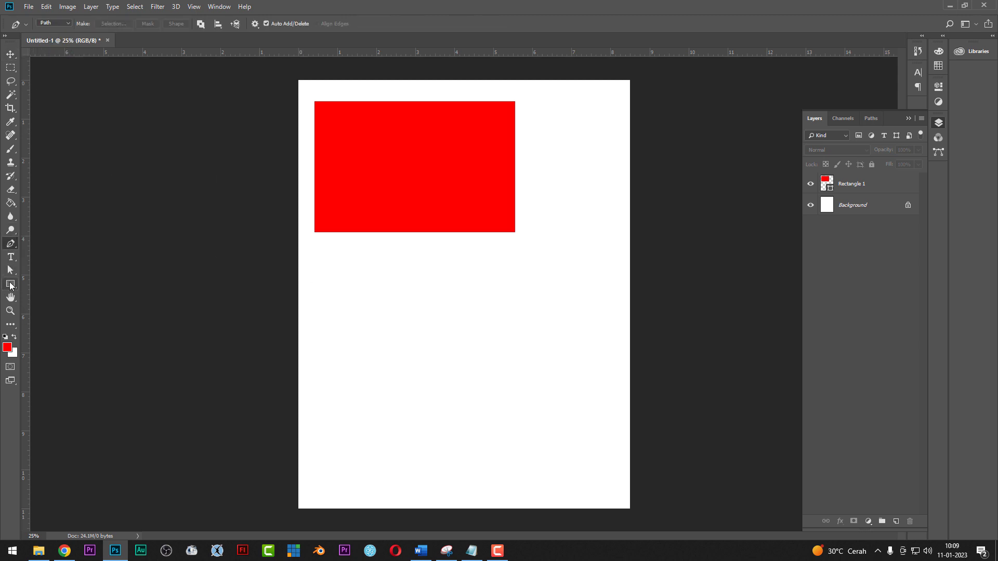
pyautogui.click(10, 284)
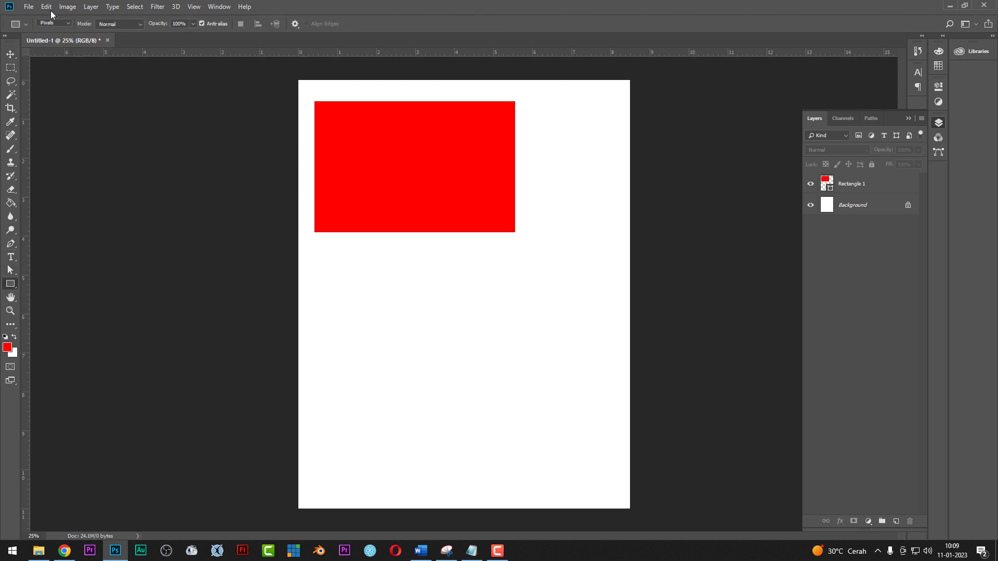
pyautogui.click(868, 188)
pyautogui.hotkey('ctrl', 'shift', 'alt', 'n')
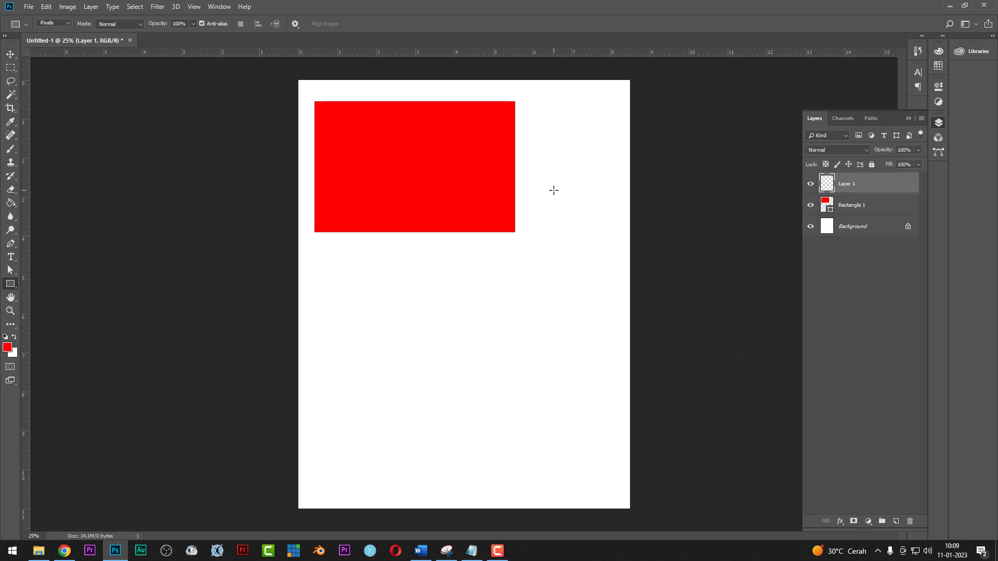
pyautogui.moveTo(327, 273)
pyautogui.mouseDown()
pyautogui.moveTo(531, 384)
pyautogui.moveTo(525, 422)
pyautogui.mouseUp()
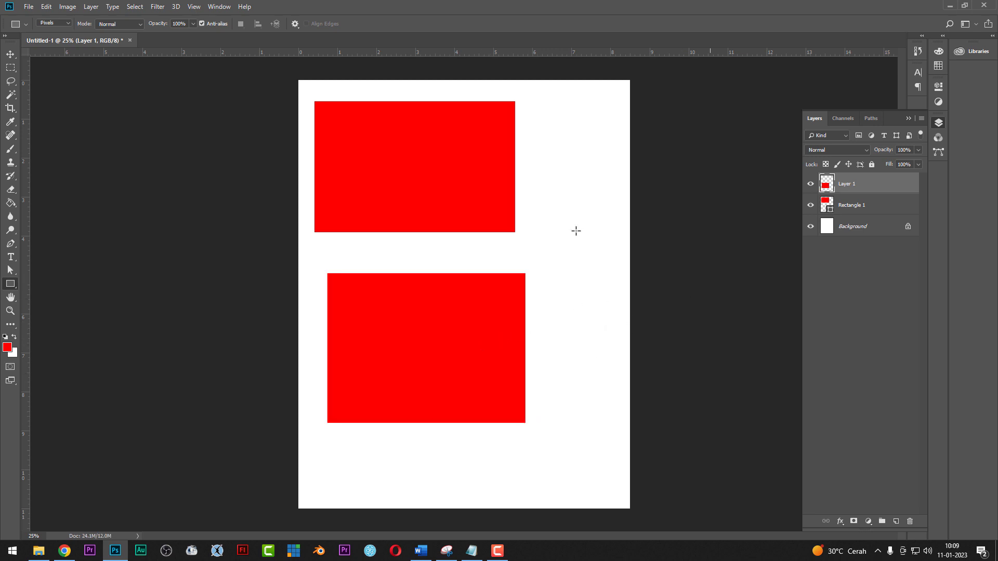
# Reposition both rectangles with the Move tool, then delete both rectangle layers.
pyautogui.click(11, 54)
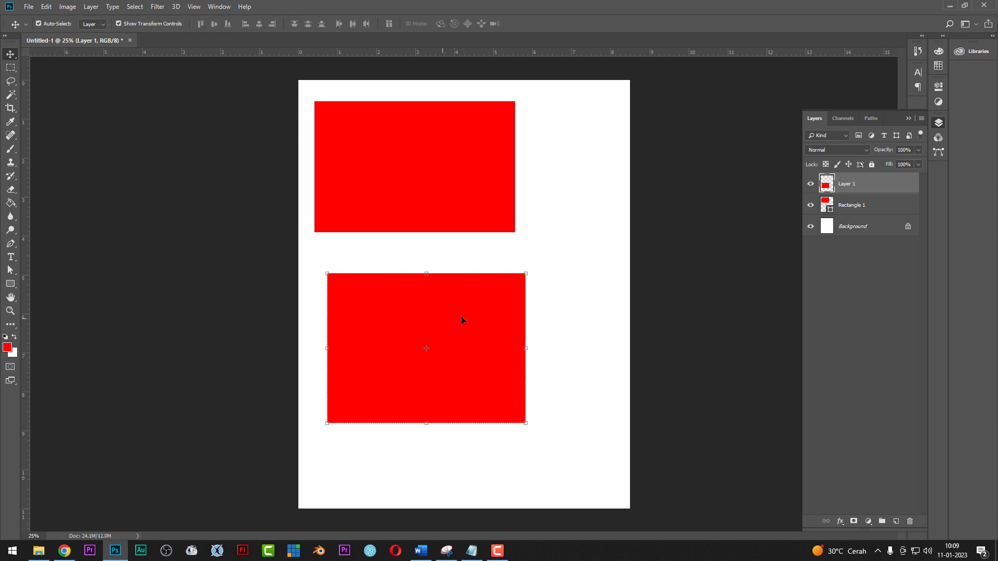
pyautogui.moveTo(448, 330); pyautogui.dragTo(468, 318)
pyautogui.moveTo(438, 184); pyautogui.dragTo(453, 164)
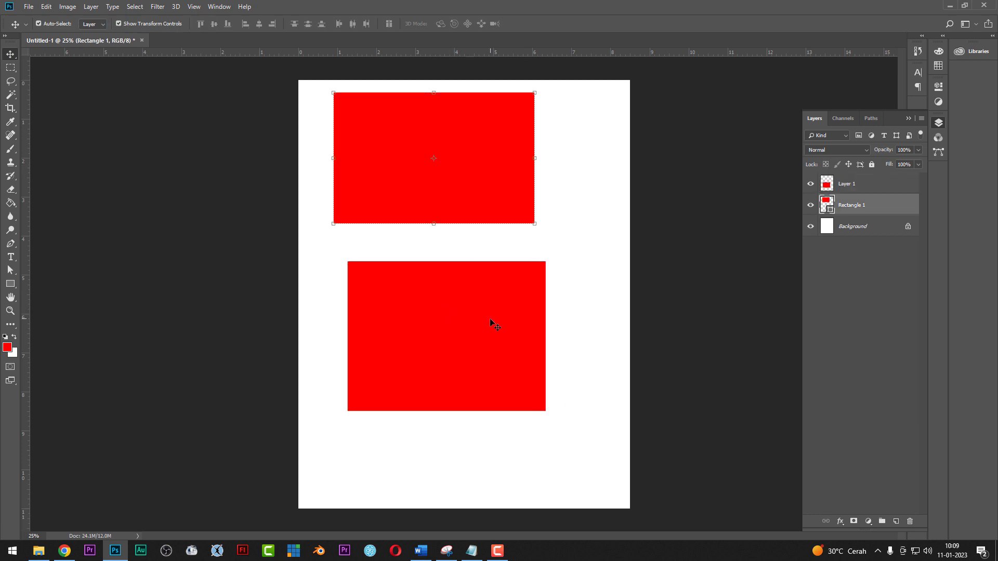
pyautogui.moveTo(493, 289); pyautogui.dragTo(494, 315)
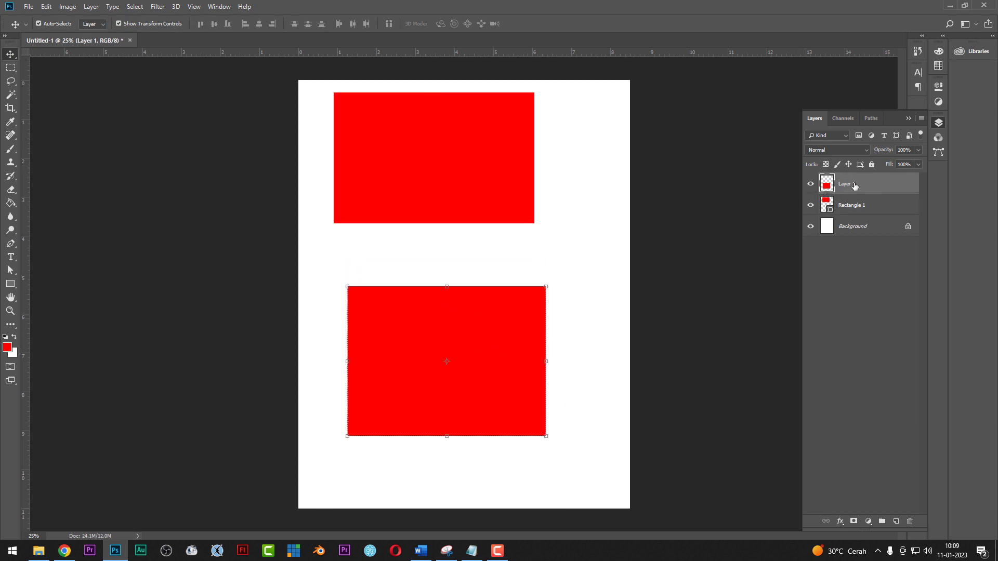
pyautogui.moveTo(472, 347); pyautogui.dragTo(459, 320)
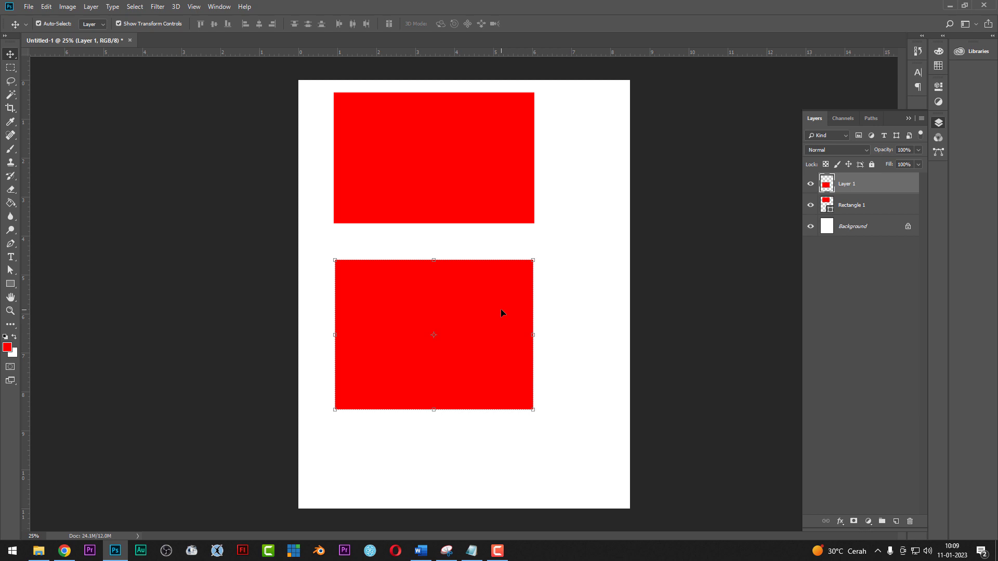
pyautogui.press('Delete')
pyautogui.press('Delete')
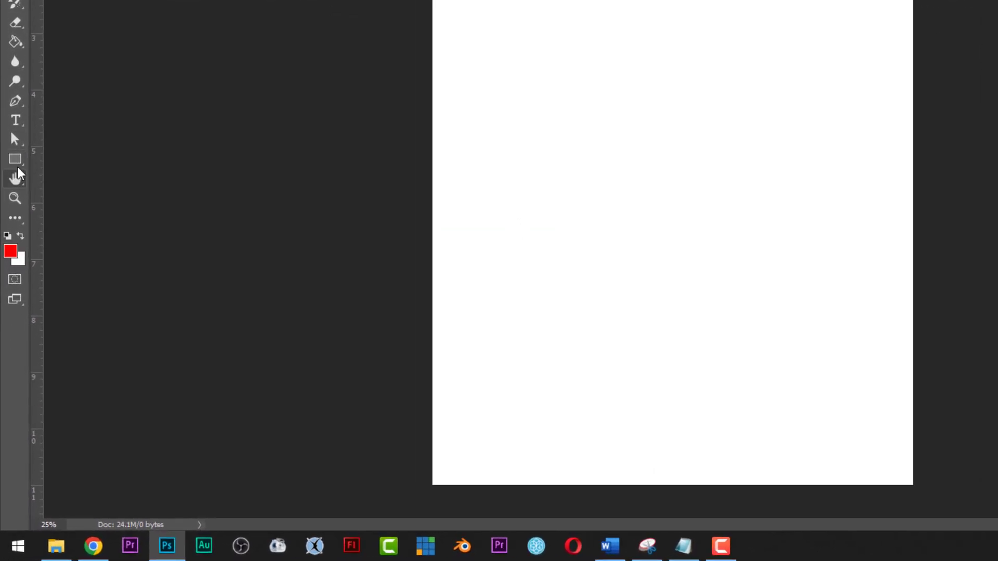
# Switch to the Custom Shape tool and open the shape picker's library settings.
pyautogui.rightClick(13, 288)
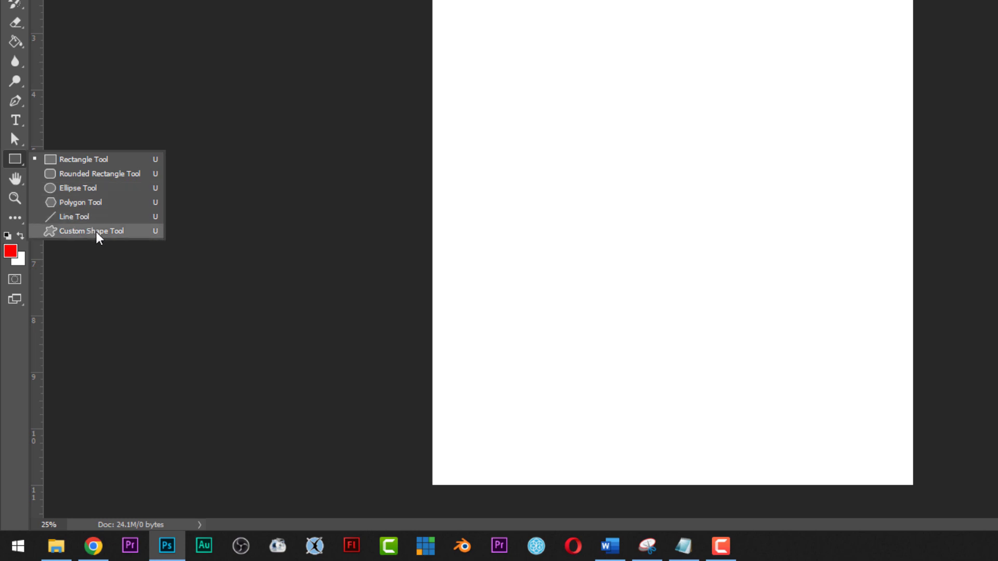
pyautogui.click(40, 232)
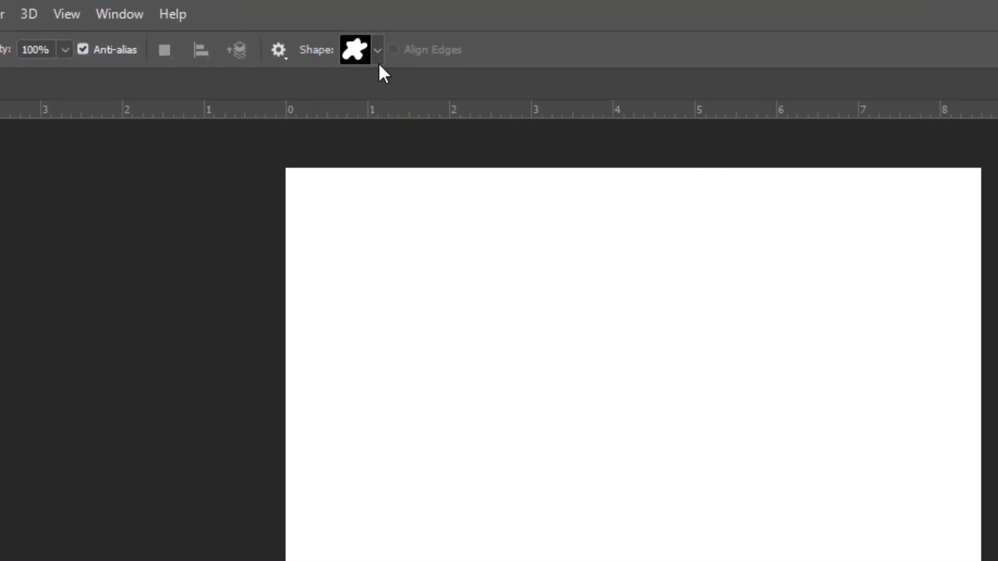
pyautogui.click(376, 51)
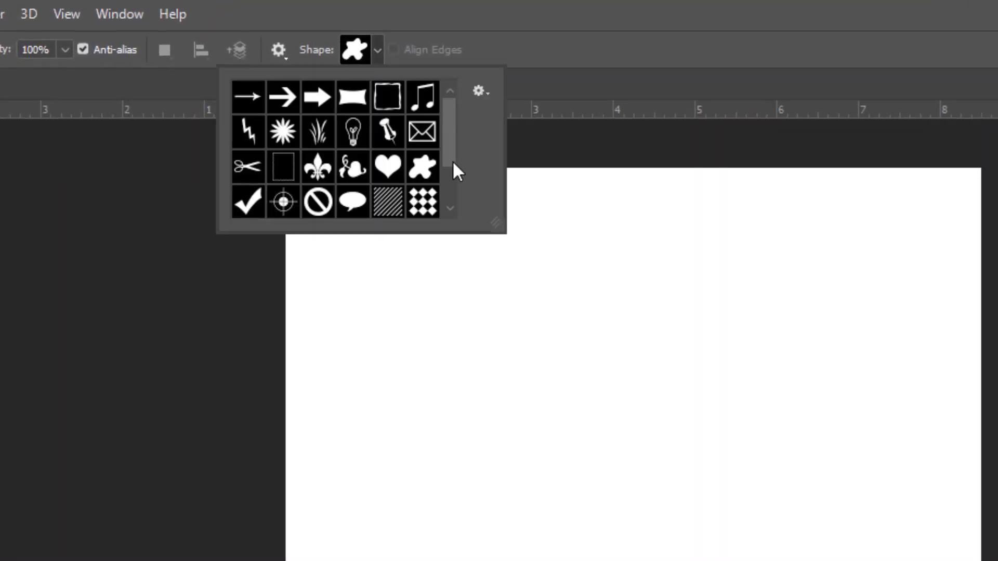
pyautogui.moveTo(449, 144); pyautogui.dragTo(449, 188)
pyautogui.click(482, 86)
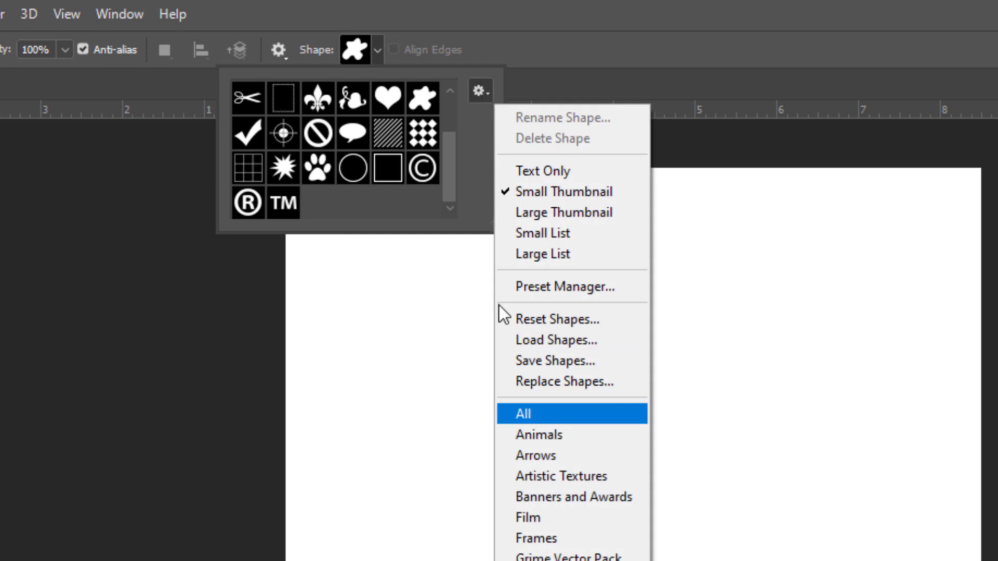
pyautogui.click(449, 159)
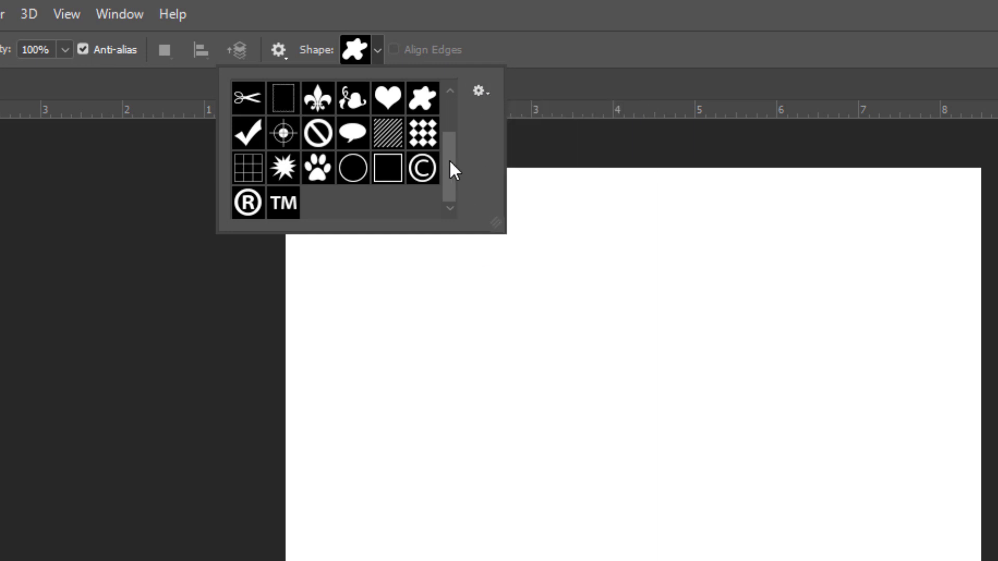
# Append the All shape set, choose the heart shape, and open the foreground colour picker.
pyautogui.click(479, 96)
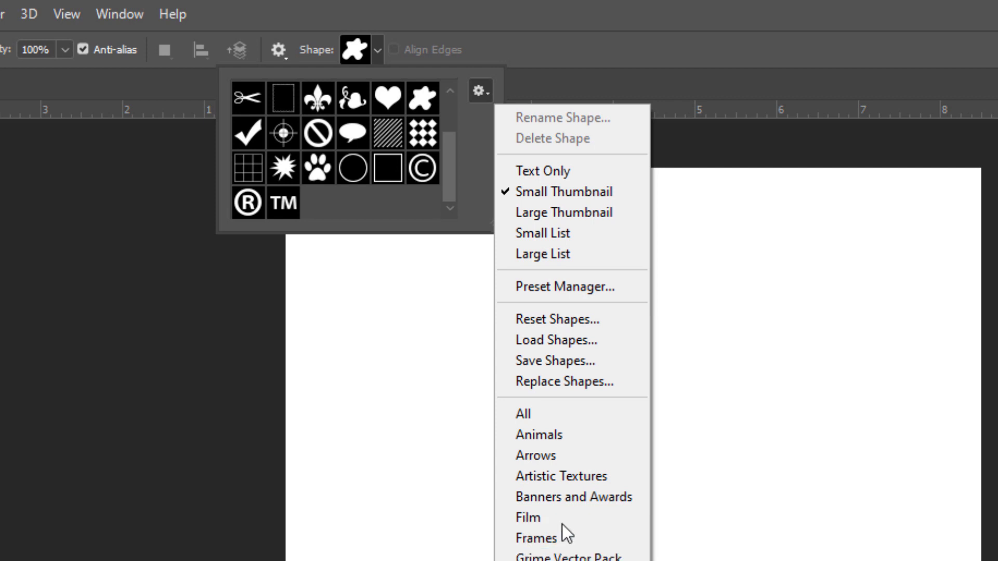
pyautogui.click(559, 420)
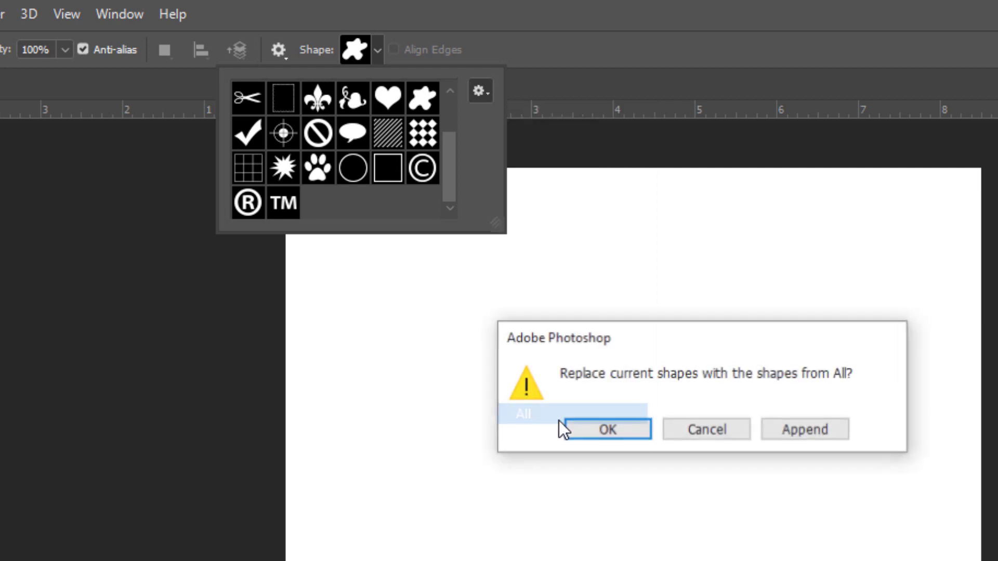
pyautogui.click(804, 429)
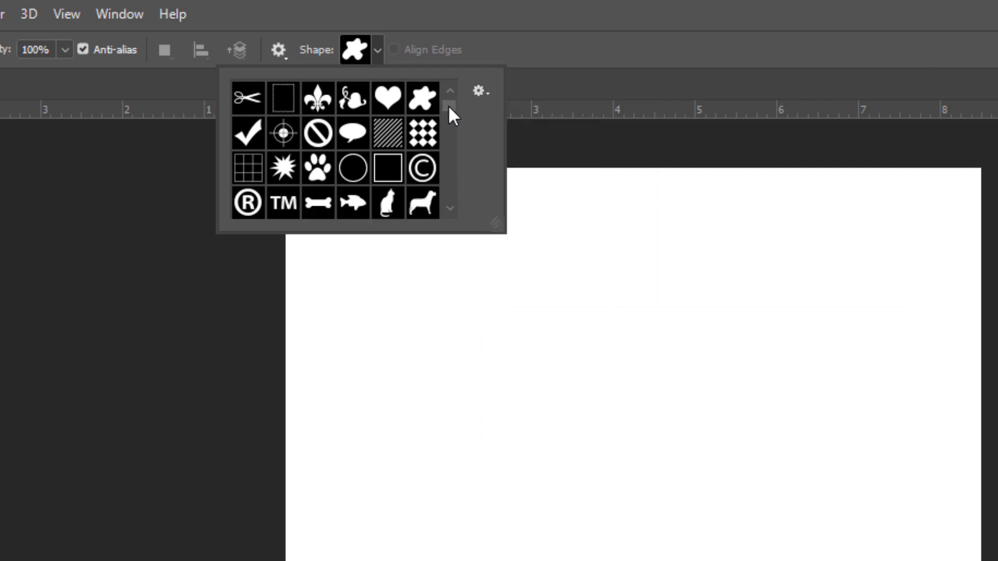
pyautogui.moveTo(448, 105); pyautogui.dragTo(456, 171)
pyautogui.click(388, 183)
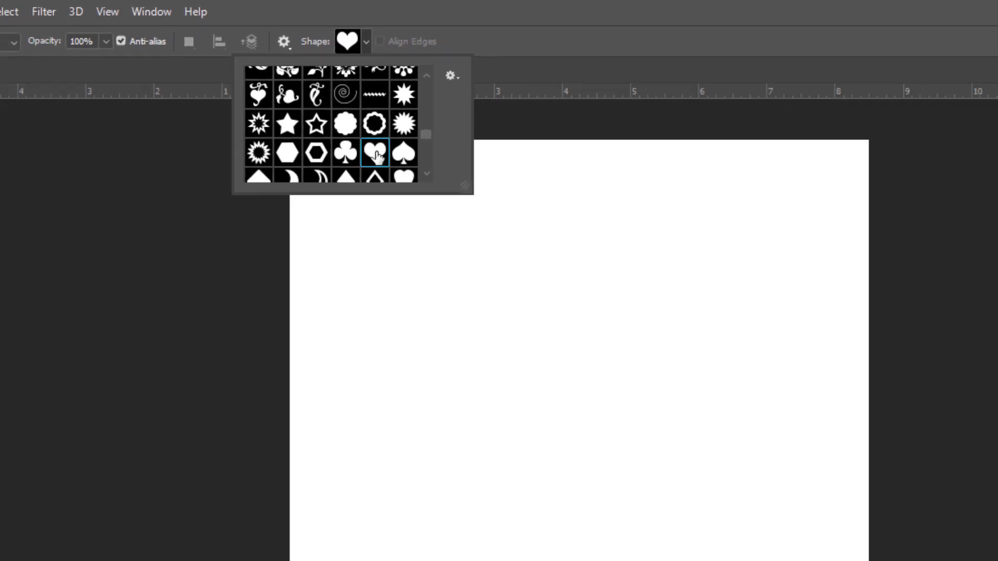
pyautogui.click(8, 346)
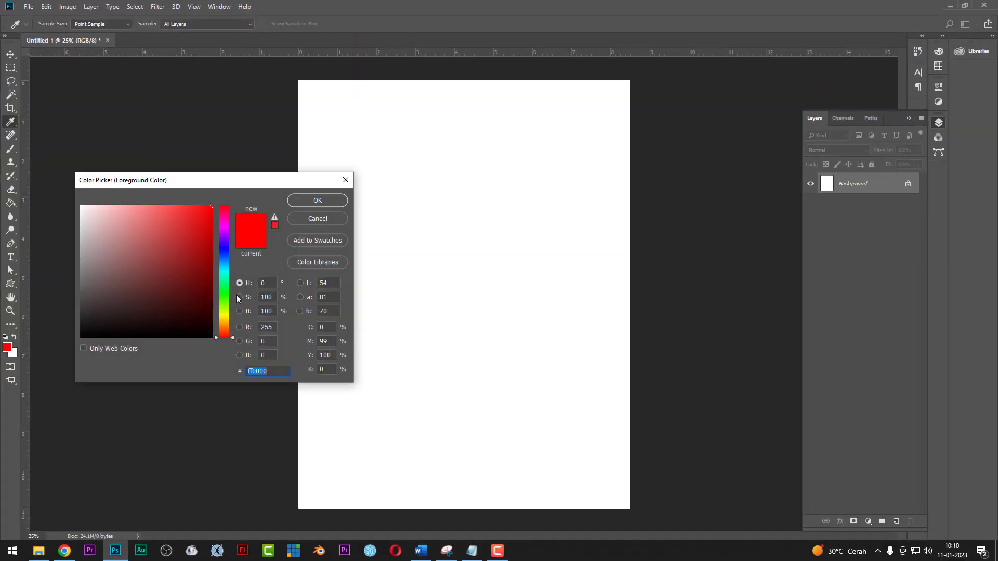
# Set the foreground to purple and draw a heart near the top left of the page.
pyautogui.moveTo(224, 272); pyautogui.dragTo(224, 232)
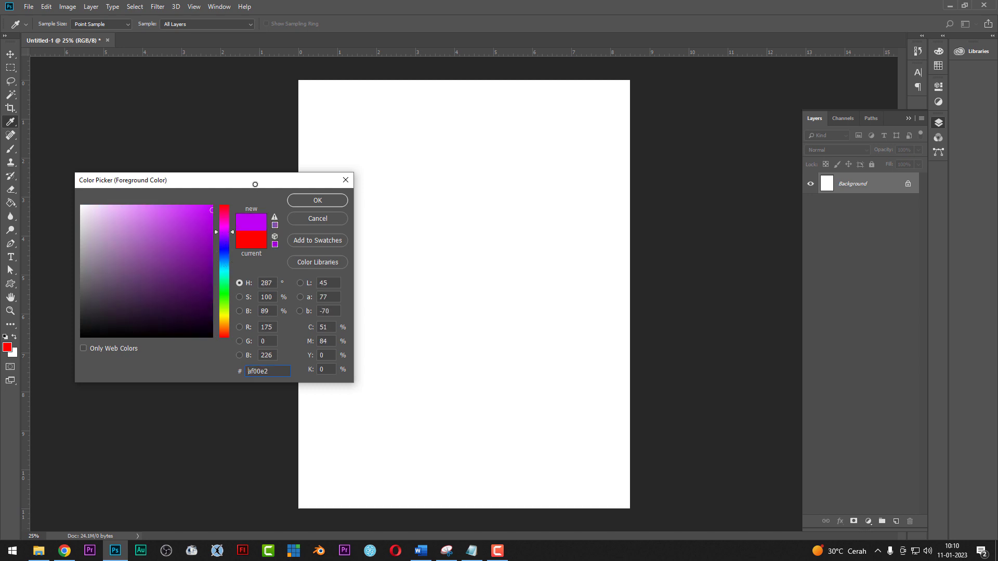
pyautogui.click(322, 201)
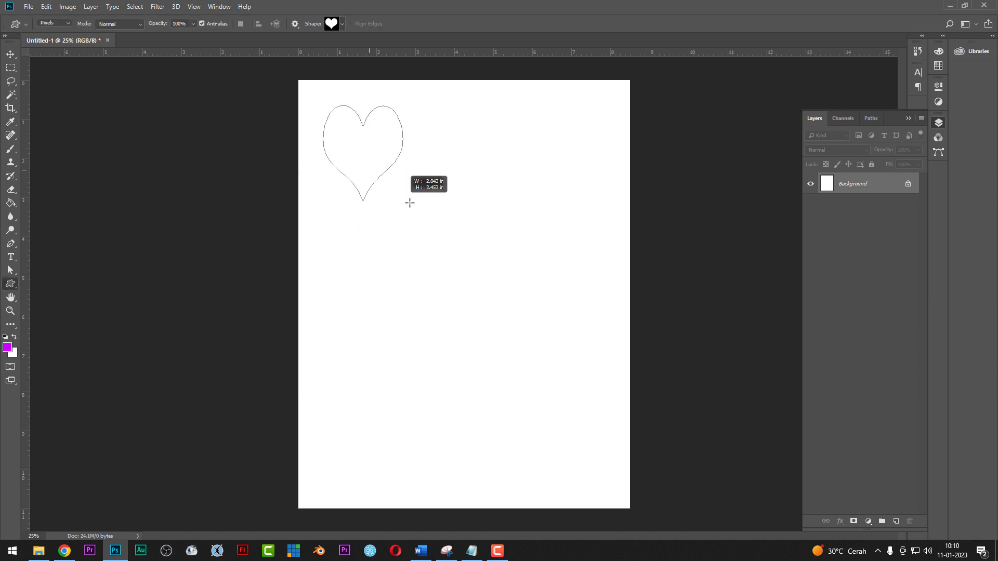
pyautogui.moveTo(335, 126); pyautogui.dragTo(417, 207)
# Draw a #ffa800 orange starburst to the right of the heart.
pyautogui.click(343, 25)
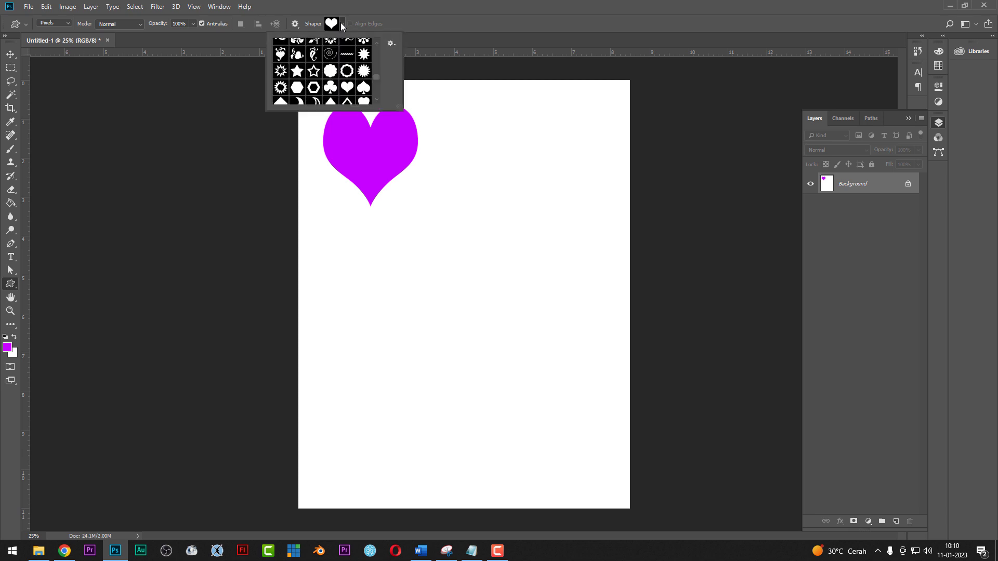
pyautogui.click(363, 74)
pyautogui.click(406, 14)
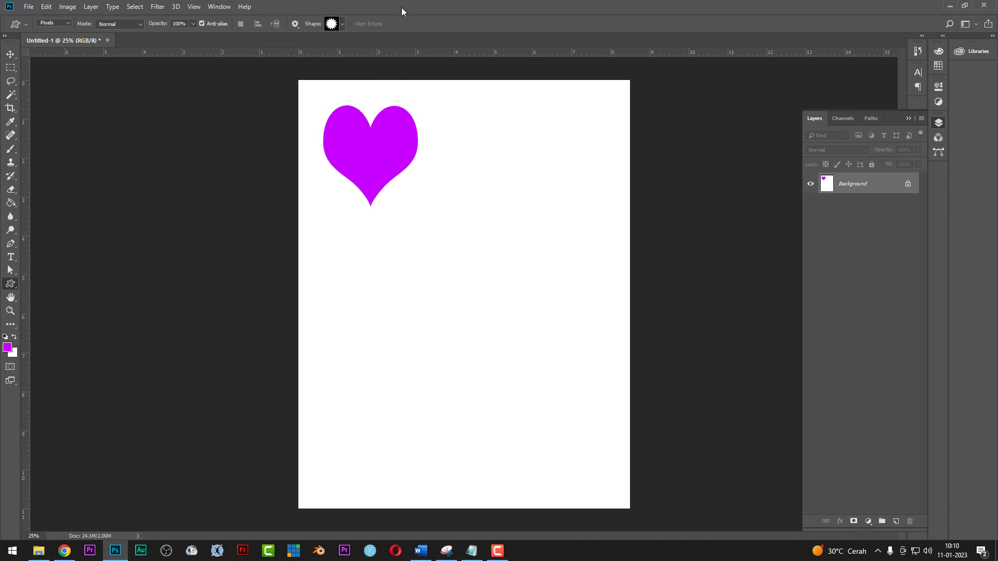
pyautogui.click(7, 347)
pyautogui.write('ffa800')
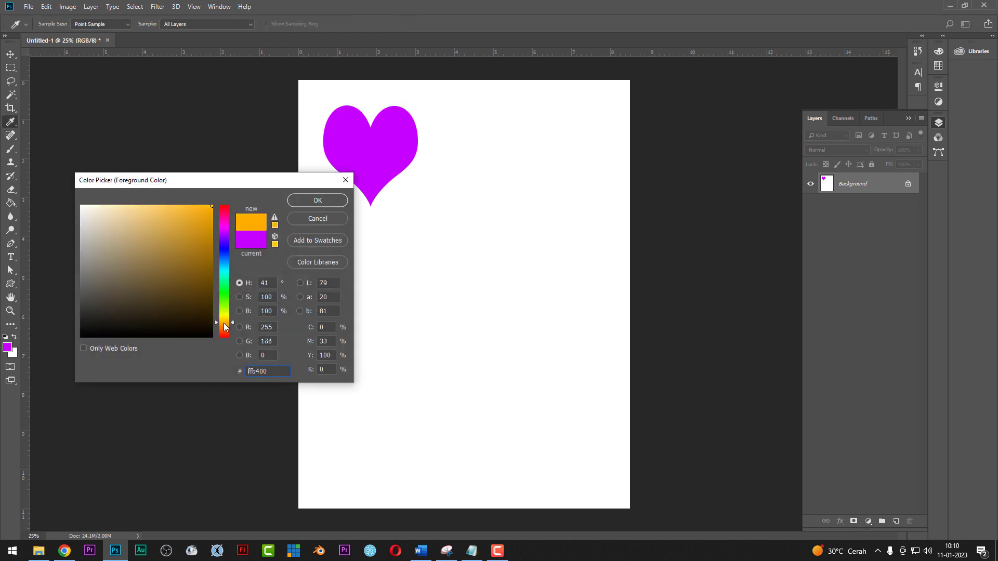
pyautogui.click(317, 201)
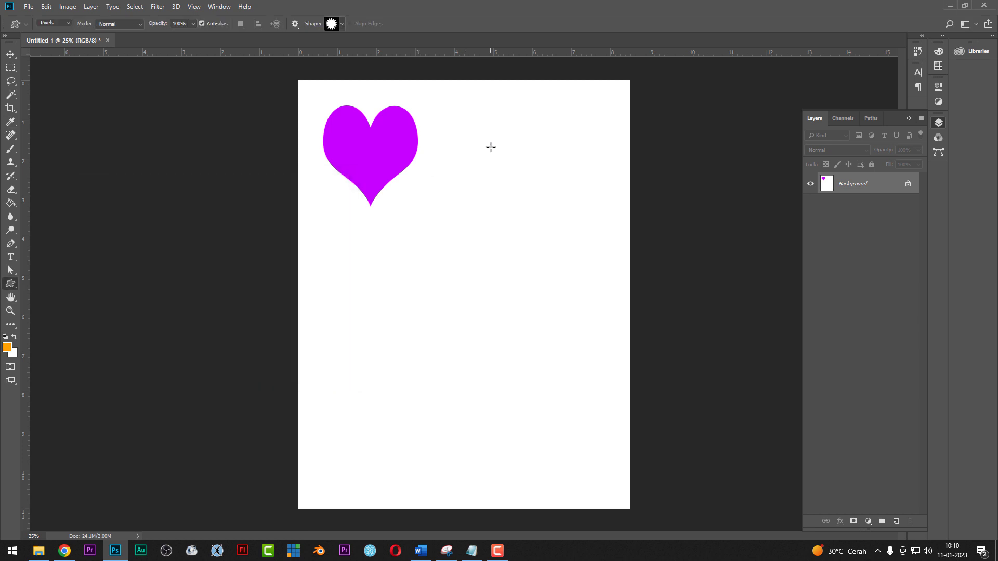
pyautogui.moveTo(490, 147); pyautogui.dragTo(599, 321)
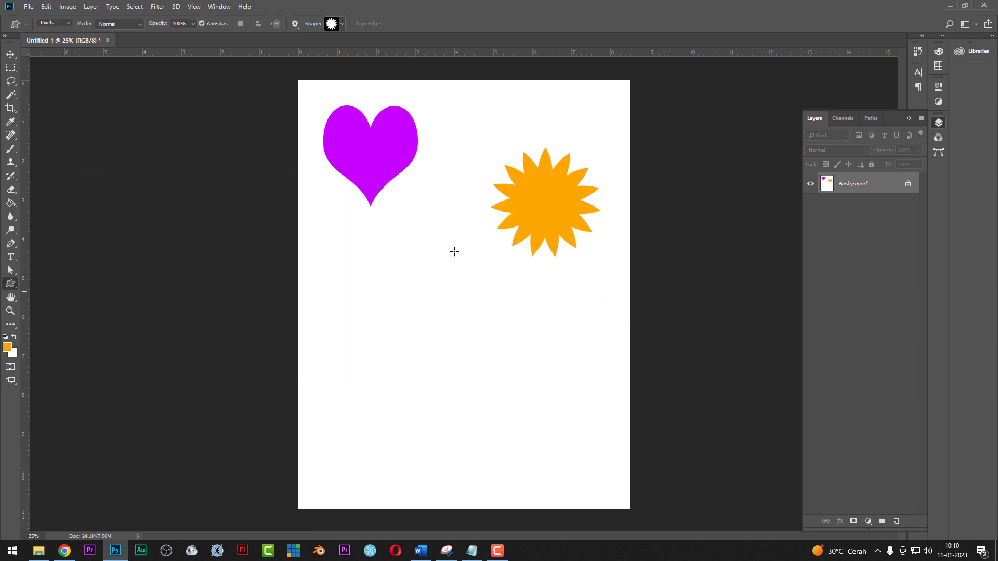
pyautogui.press('v')
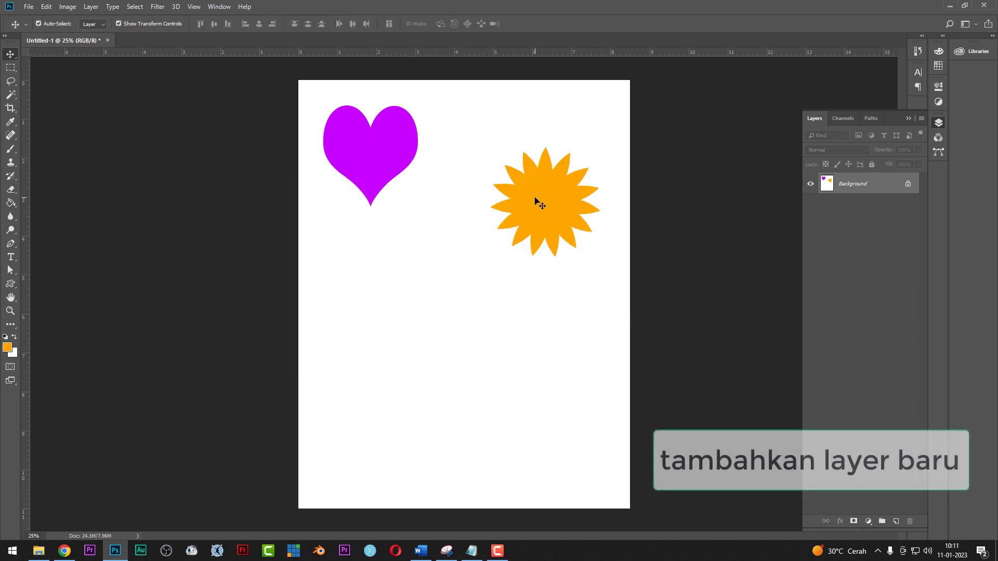
# Add a new Layer 1 and draw an orange crescent moon below the heart.
pyautogui.click(895, 521)
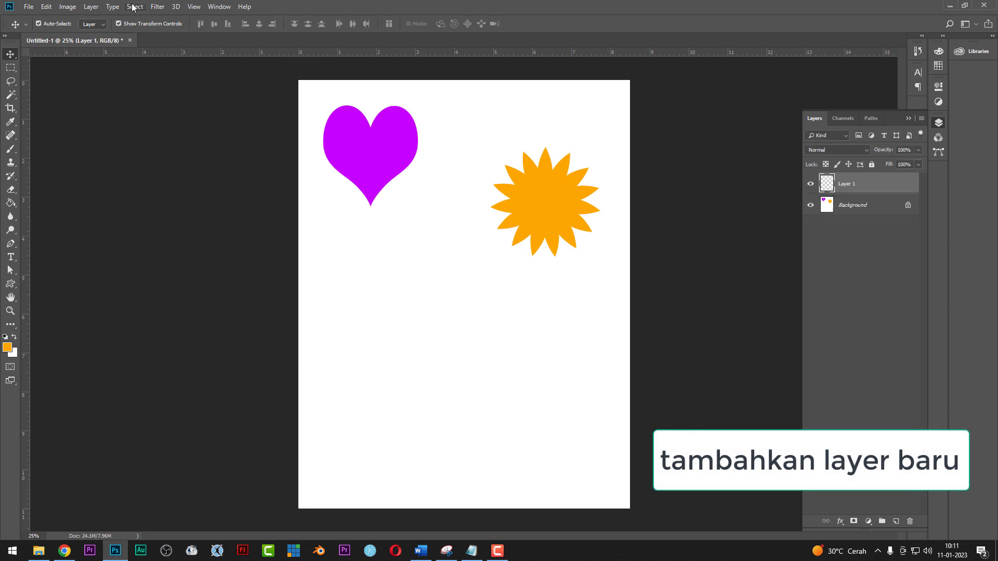
pyautogui.click(7, 285)
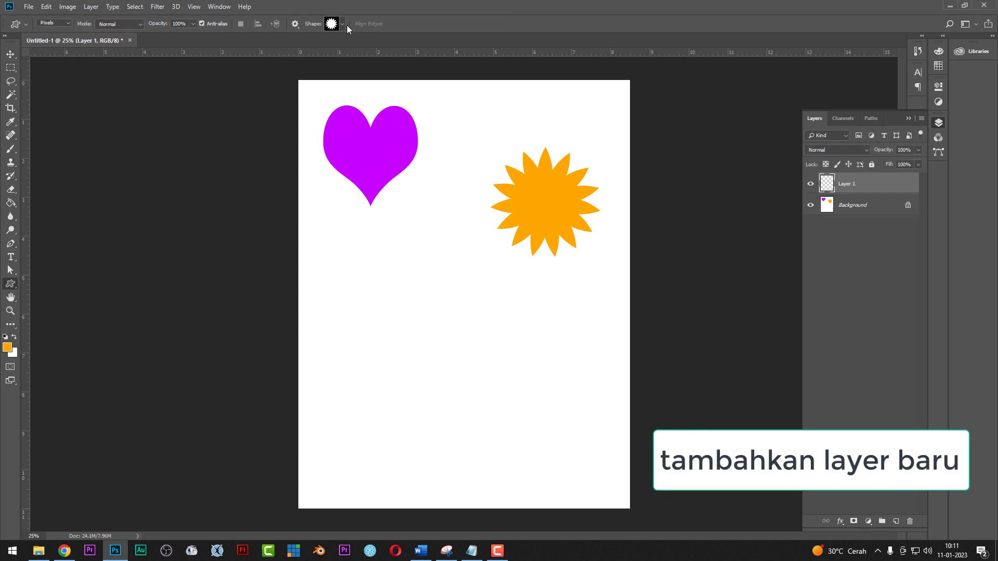
pyautogui.click(342, 24)
pyautogui.scroll(-1, 328, 92)
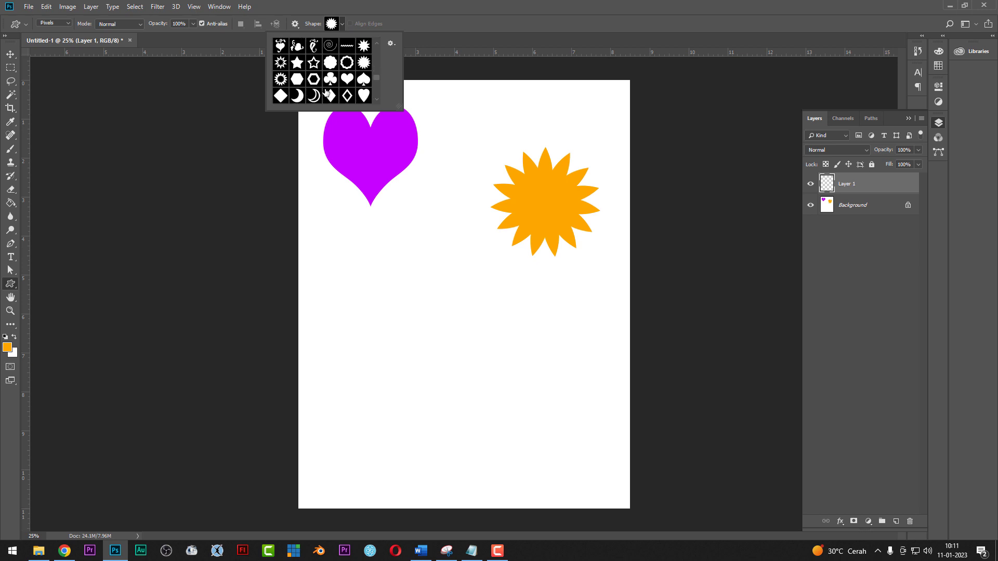
pyautogui.click(298, 96)
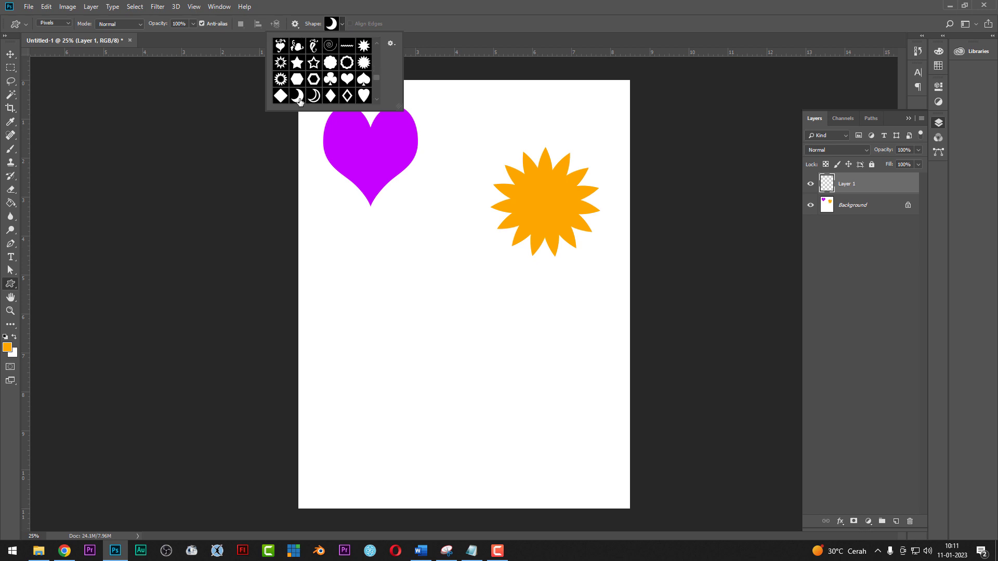
pyautogui.click(432, 8)
pyautogui.moveTo(394, 276); pyautogui.dragTo(498, 387)
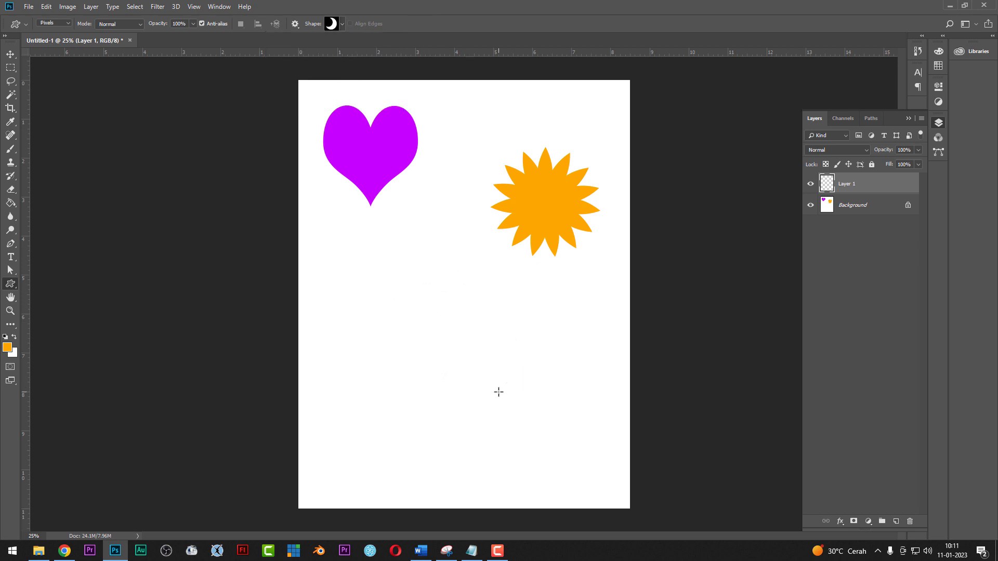
# Move the crescent moon slightly up and to the left beneath the heart.
pyautogui.click(11, 54)
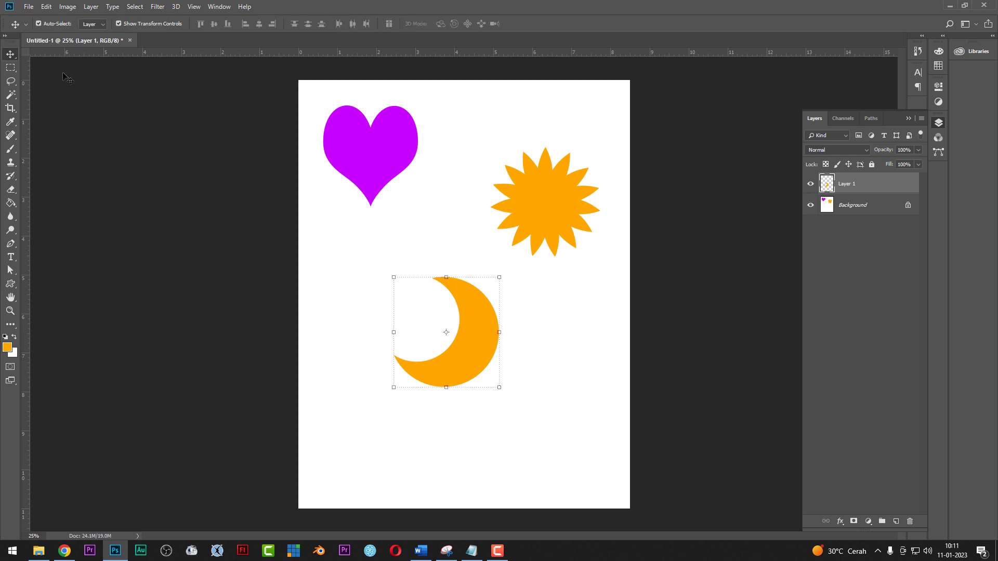
pyautogui.moveTo(473, 315); pyautogui.dragTo(446, 292)
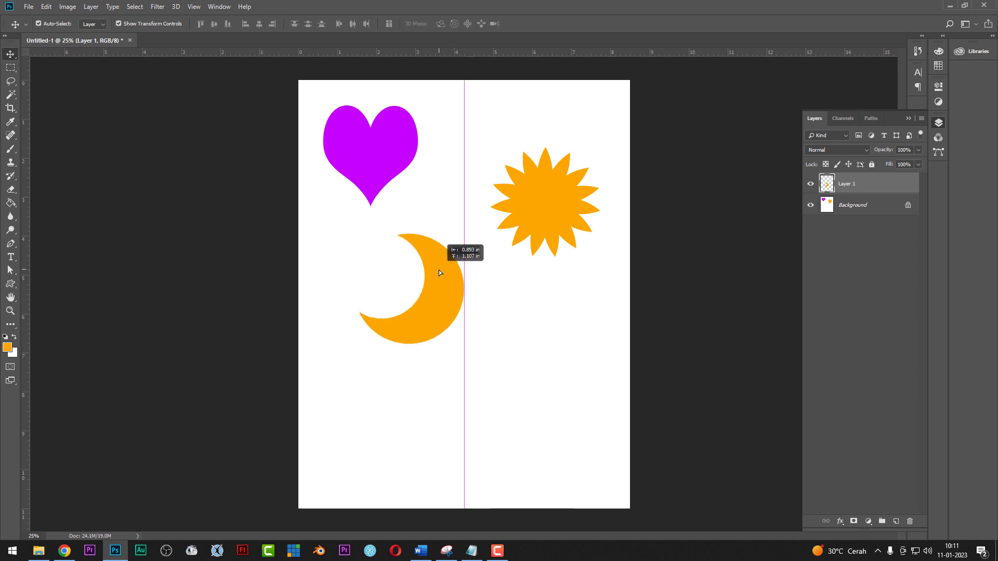
pyautogui.click(561, 197)
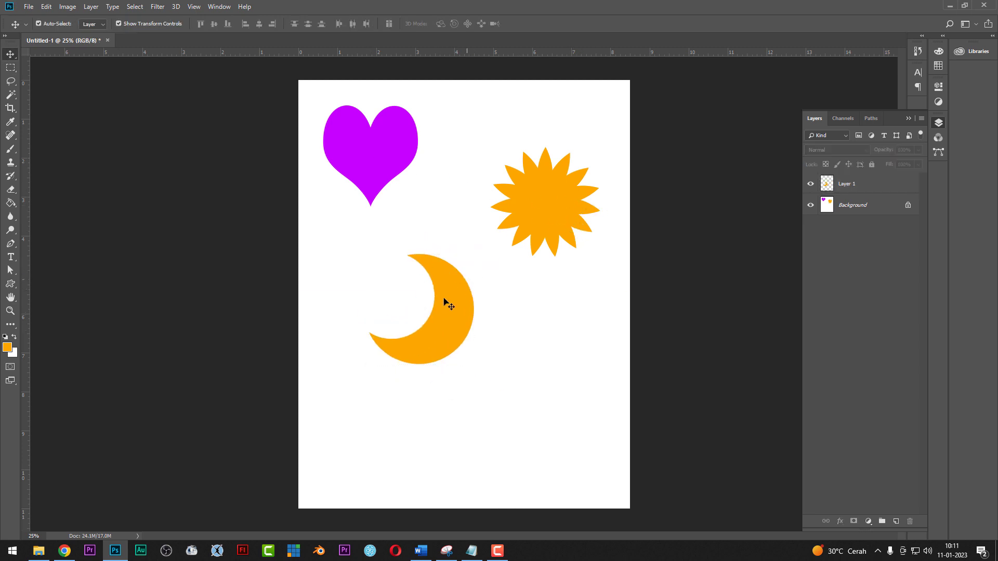
pyautogui.moveTo(445, 300); pyautogui.dragTo(426, 317)
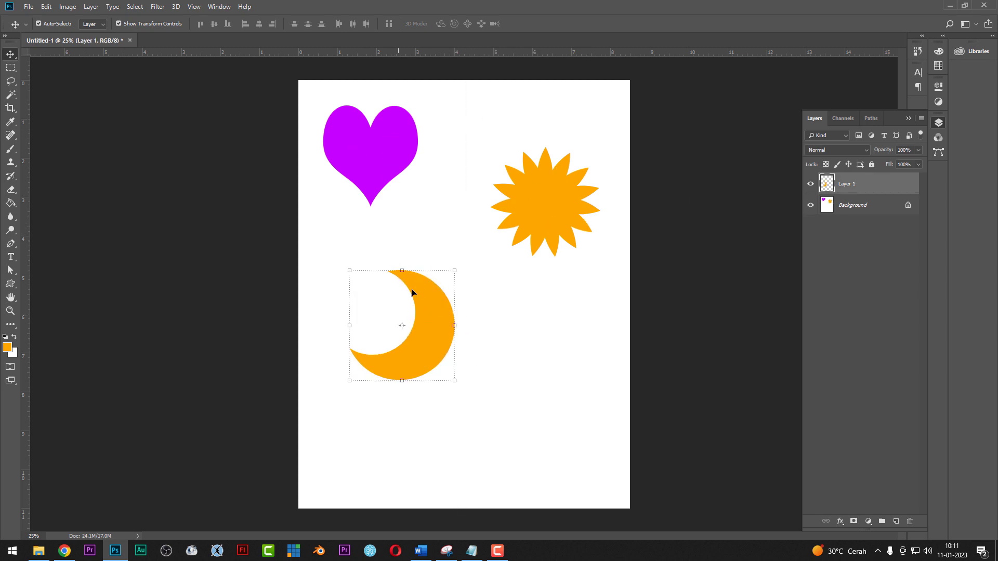
pyautogui.moveTo(423, 286); pyautogui.dragTo(423, 268)
# Toggle the moon and Background layer visibility, then select the Background layer.
pyautogui.click(811, 185)
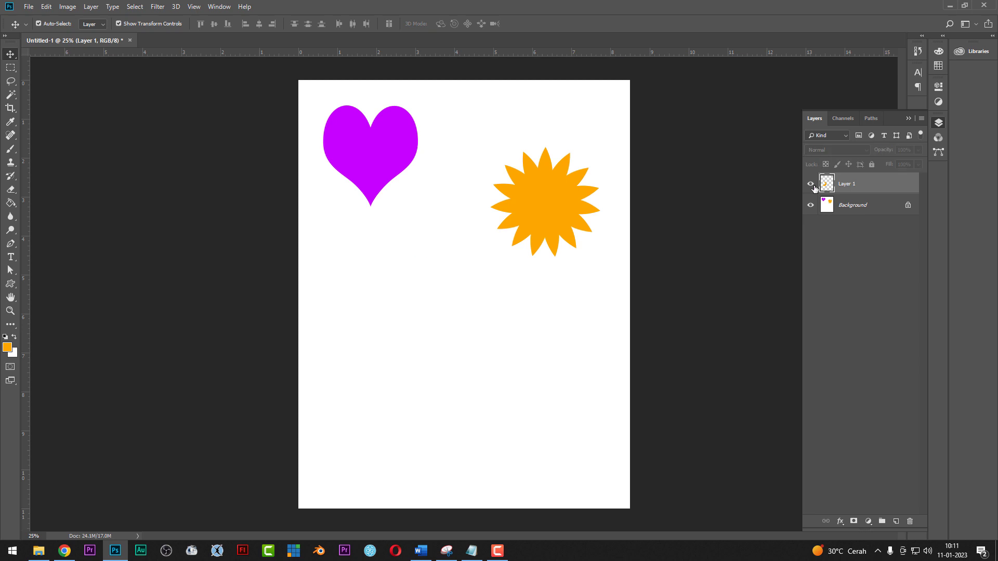
pyautogui.click(811, 185)
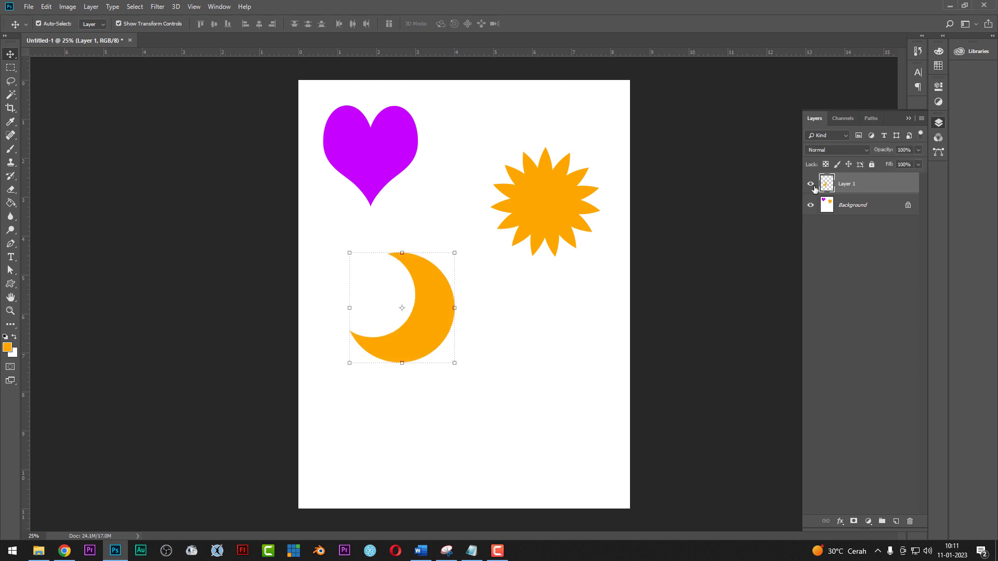
pyautogui.click(428, 280)
pyautogui.click(810, 205)
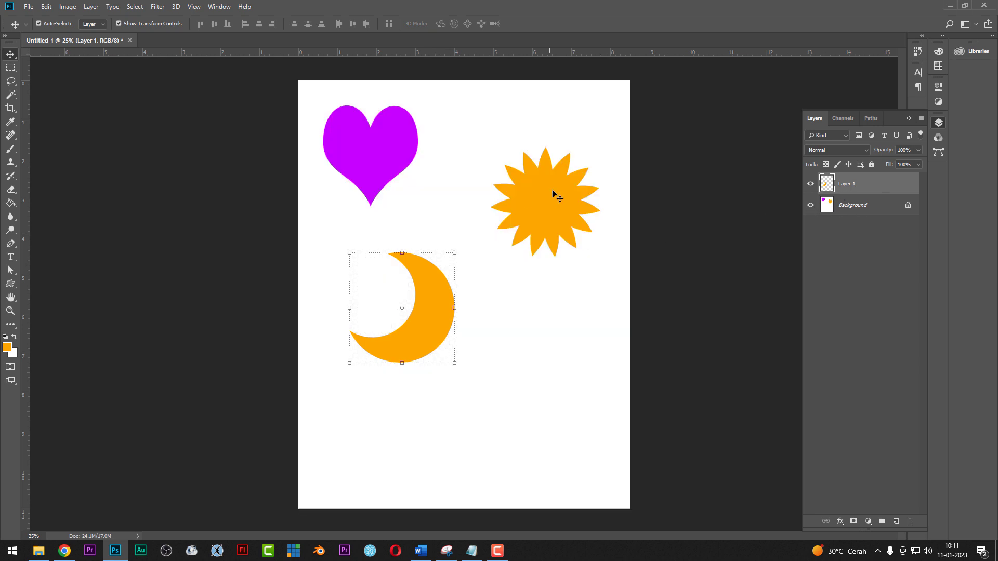
pyautogui.click(554, 194)
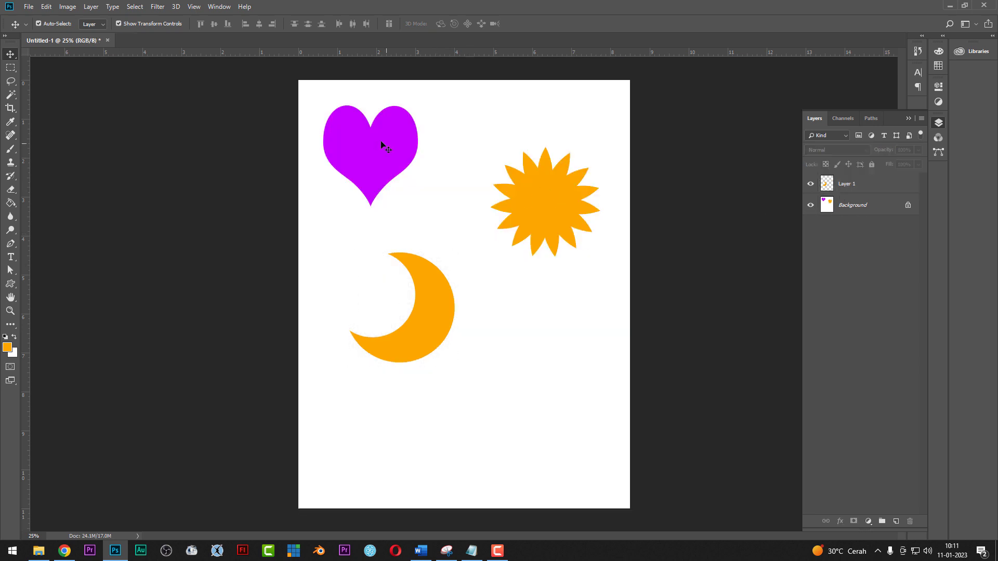
pyautogui.click(860, 206)
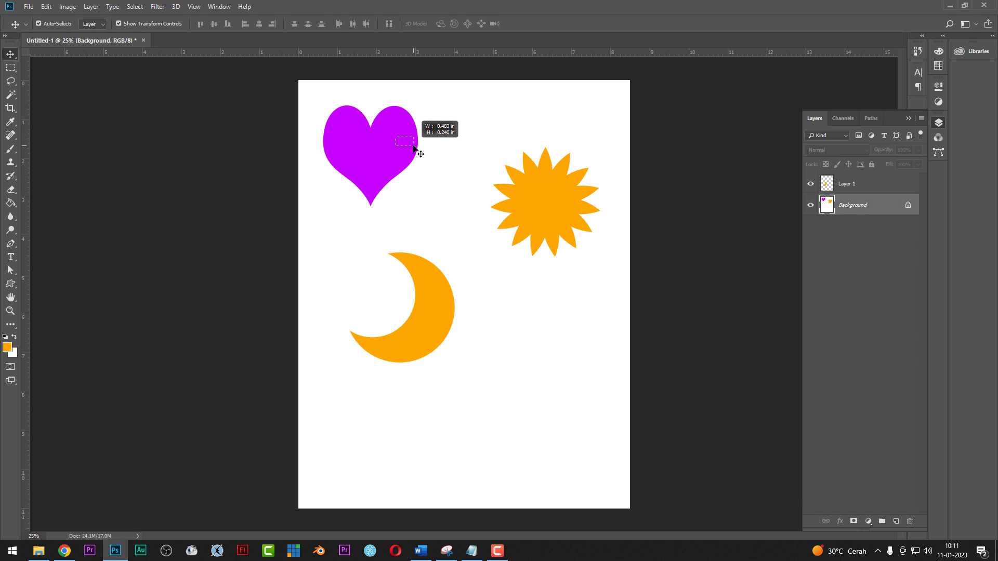
pyautogui.click(859, 206)
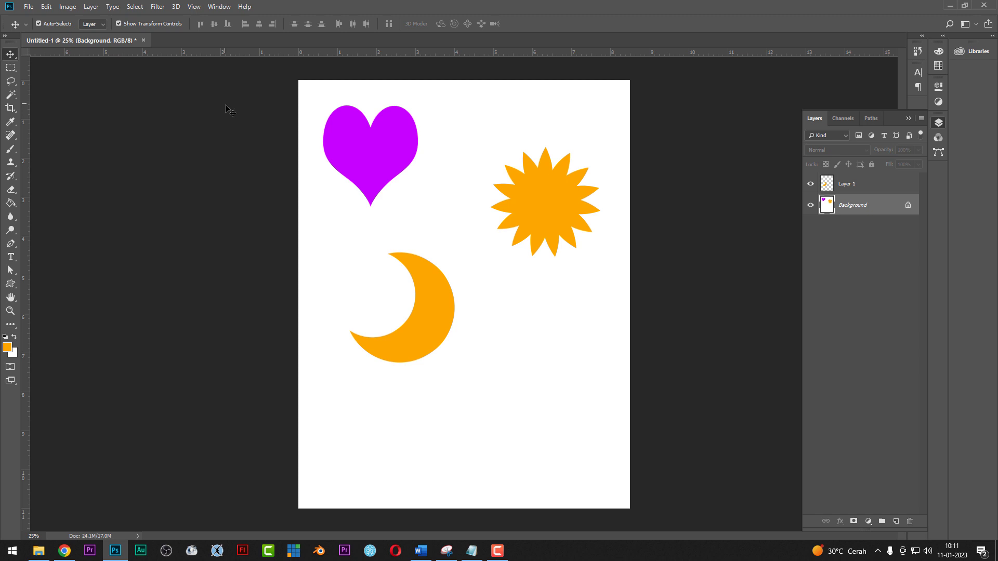
# Hide the heart-and-starburst Background, then move the Layer 1 moon near the page top.
pyautogui.click(437, 301)
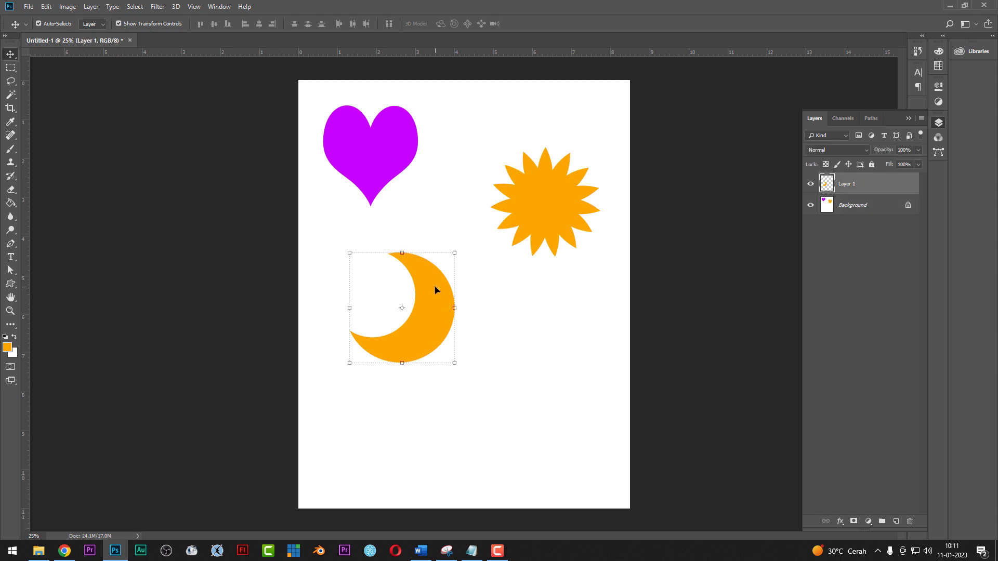
pyautogui.moveTo(435, 290); pyautogui.dragTo(451, 308)
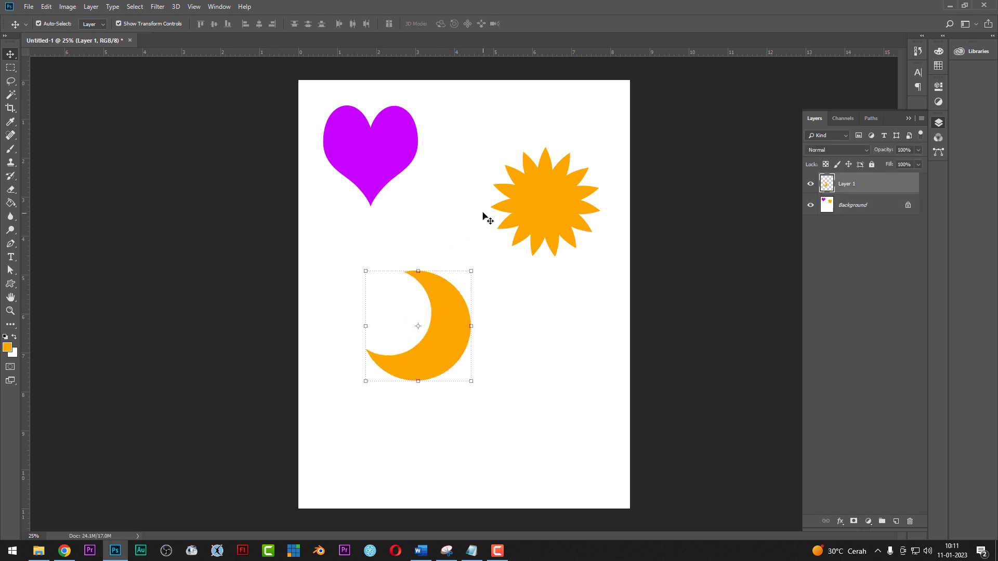
pyautogui.click(810, 207)
pyautogui.moveTo(459, 304); pyautogui.dragTo(466, 170)
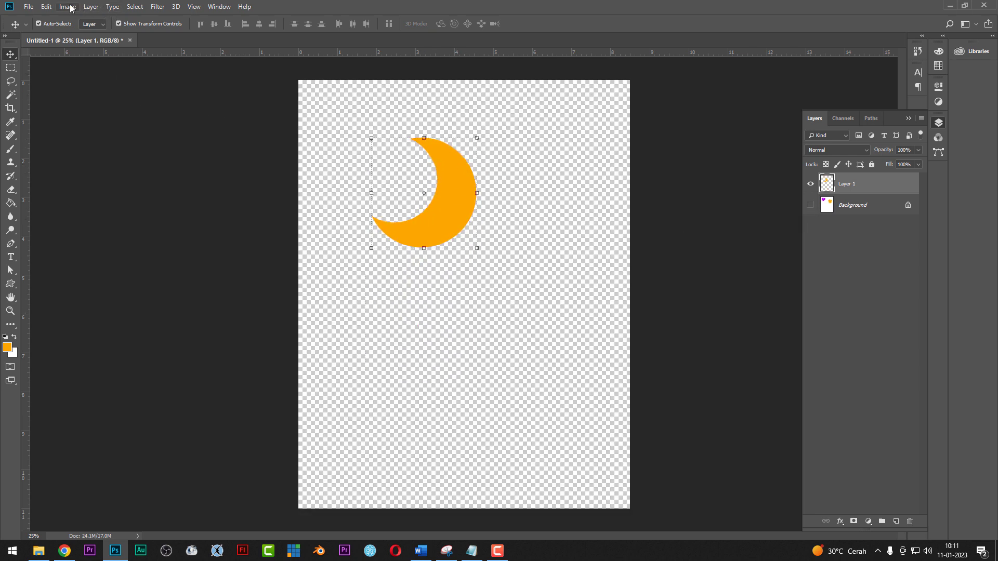
pyautogui.click(91, 7)
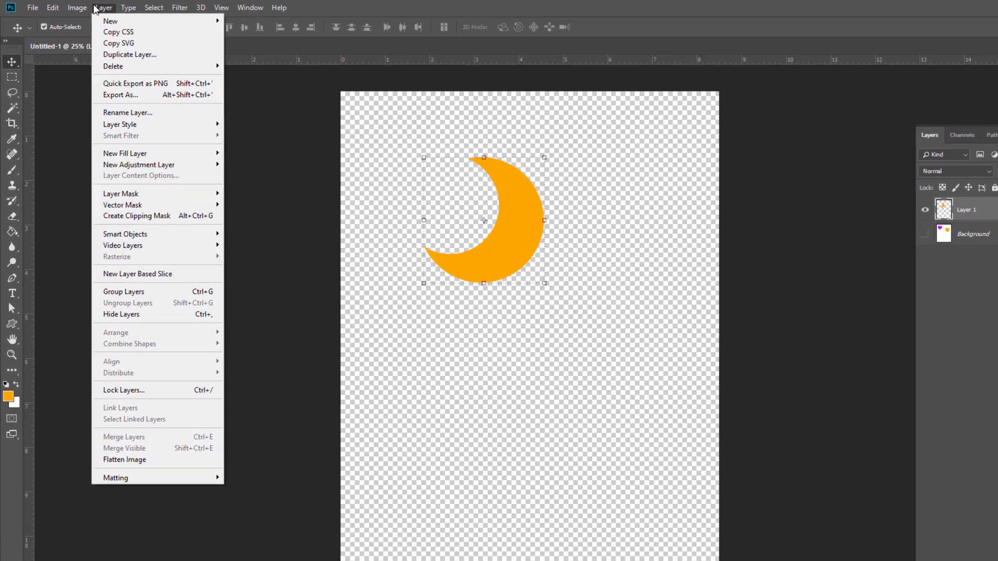
pyautogui.moveTo(187, 194)
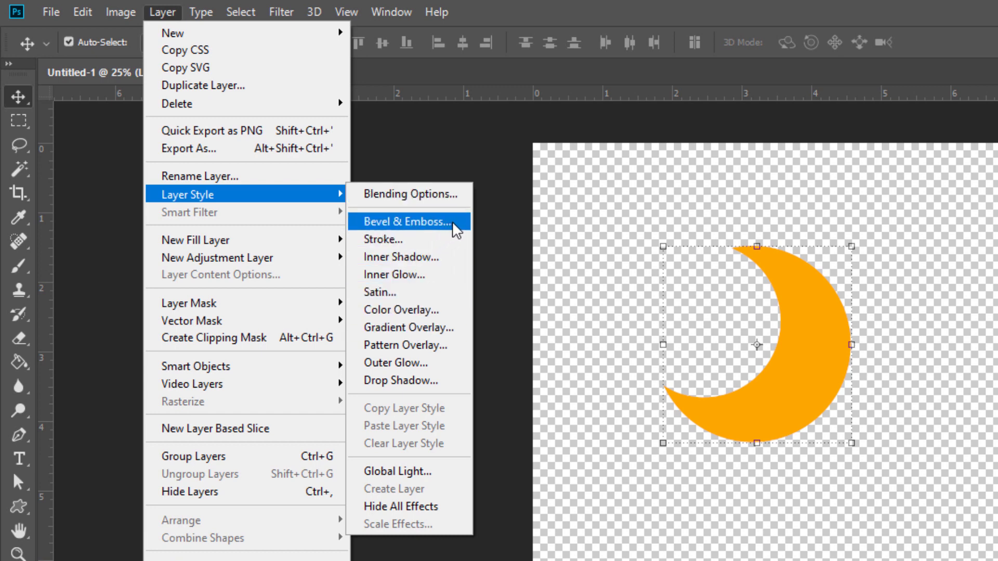
# Give the moon a Bevel & Emboss with 209% depth, 101 px size and softening, plus Stroke.
pyautogui.click(408, 222)
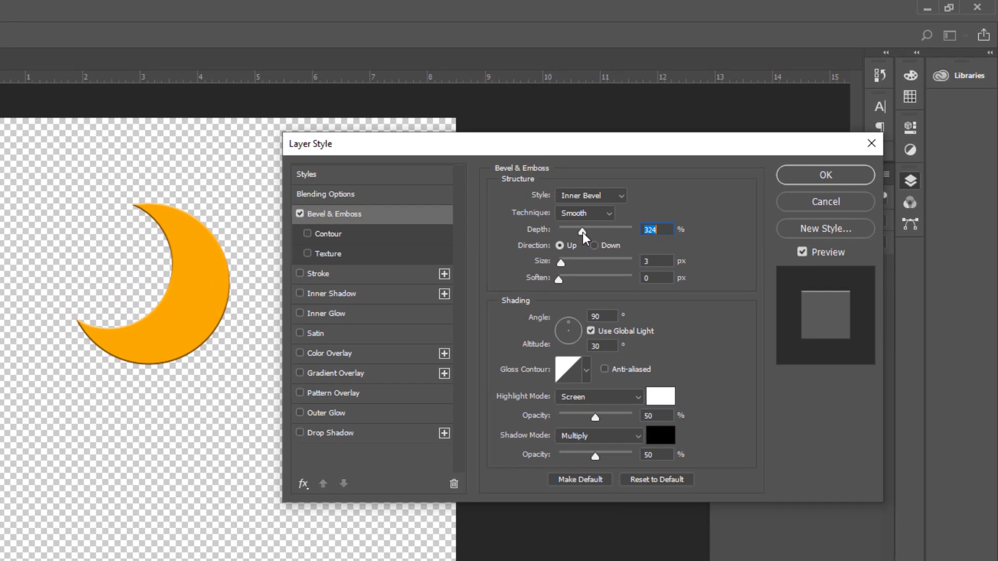
pyautogui.click(716, 157)
pyautogui.moveTo(559, 263)
pyautogui.mouseDown()
pyautogui.moveTo(576, 270)
pyautogui.moveTo(569, 280)
pyautogui.mouseUp()
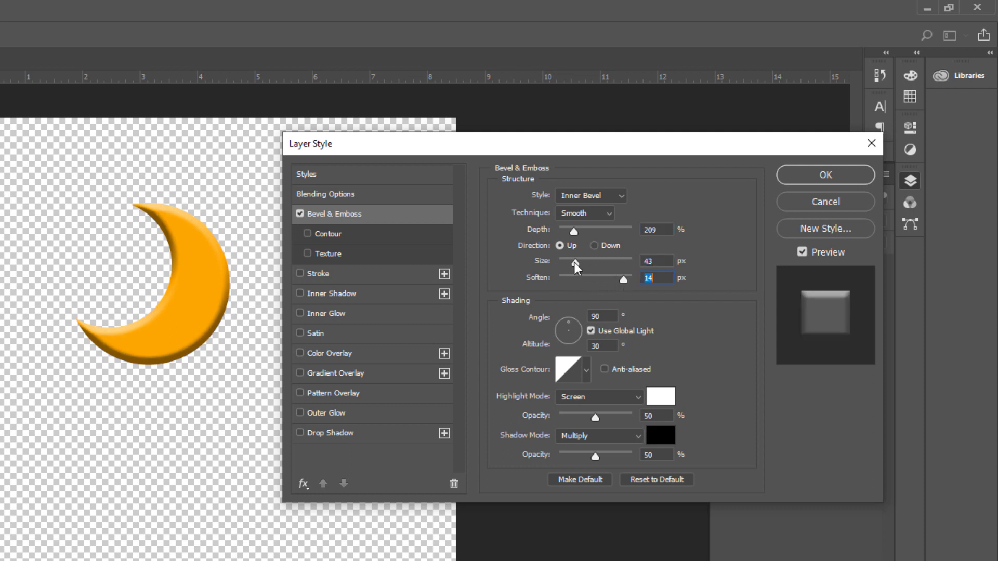
pyautogui.moveTo(574, 263)
pyautogui.mouseDown()
pyautogui.moveTo(622, 269)
pyautogui.moveTo(591, 270)
pyautogui.mouseUp()
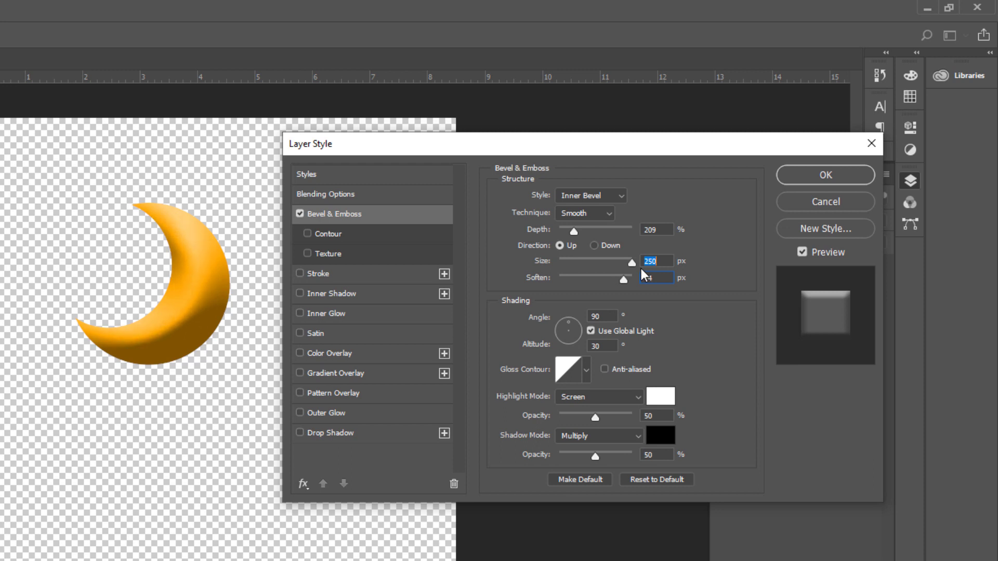
pyautogui.click(577, 232)
pyautogui.click(327, 273)
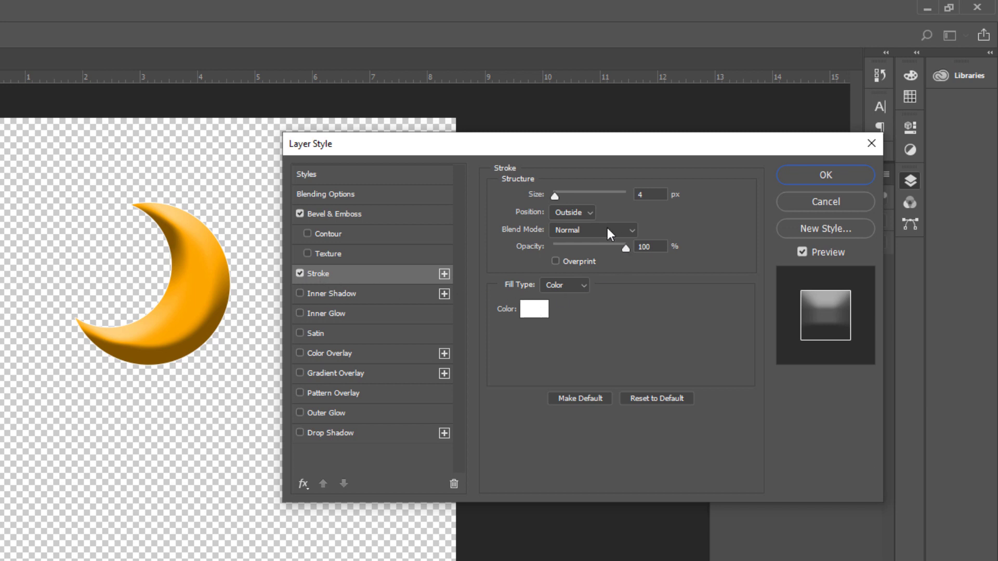
# Set the moon's stroke to 1 px, trying Inner Glow and Satin but leaving both off.
pyautogui.moveTo(559, 198); pyautogui.dragTo(563, 198)
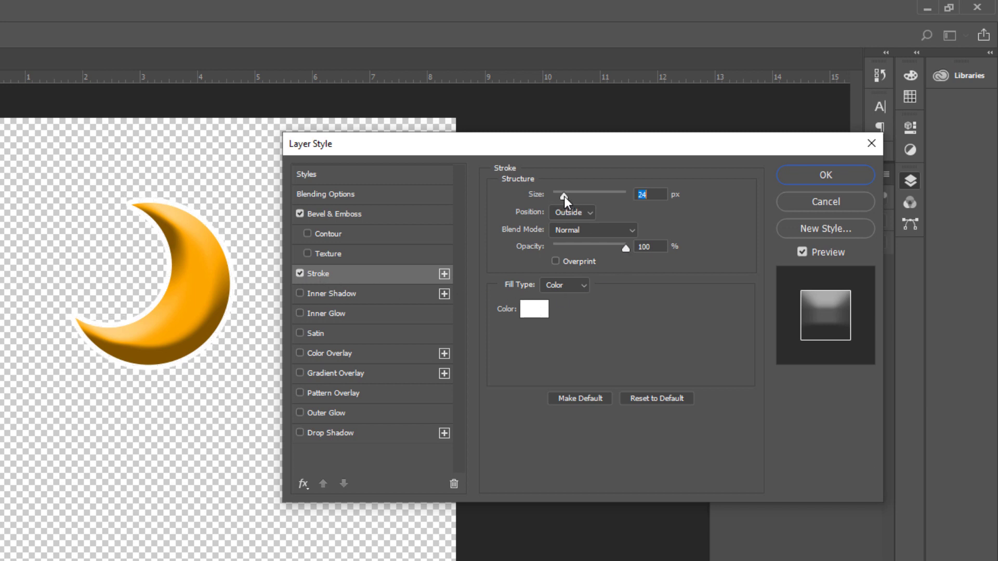
pyautogui.click(547, 194)
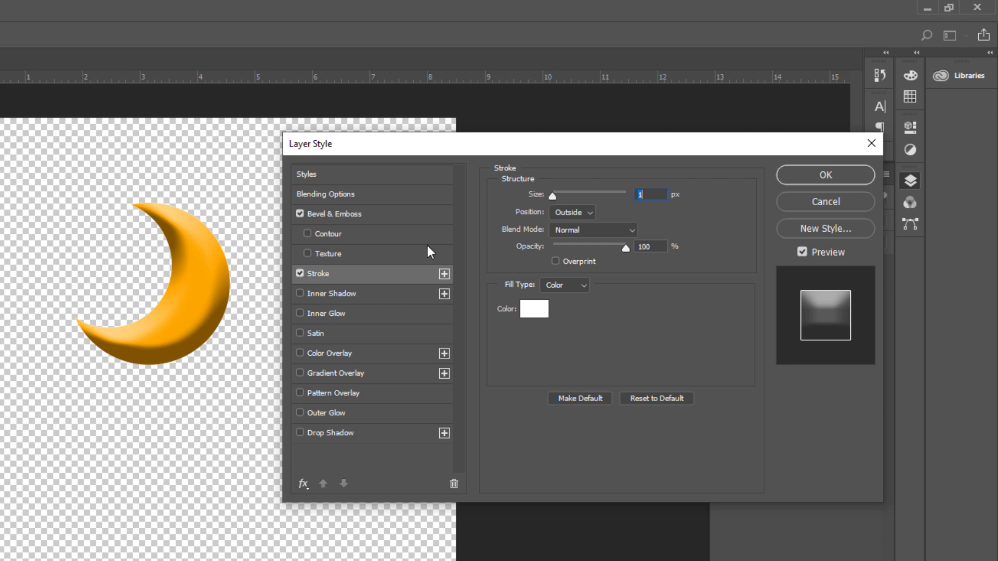
pyautogui.click(326, 314)
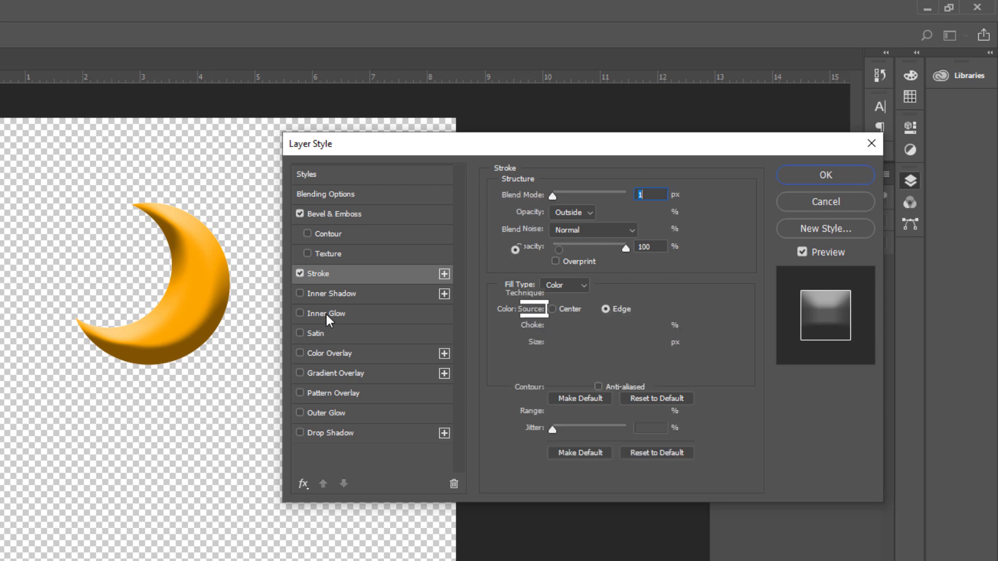
pyautogui.click(299, 313)
pyautogui.click(301, 334)
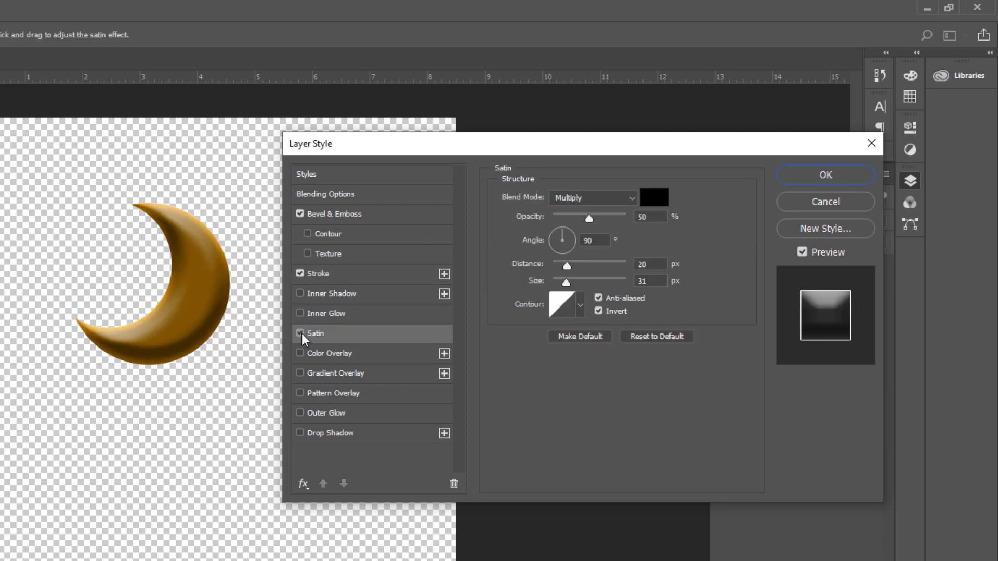
pyautogui.click(300, 333)
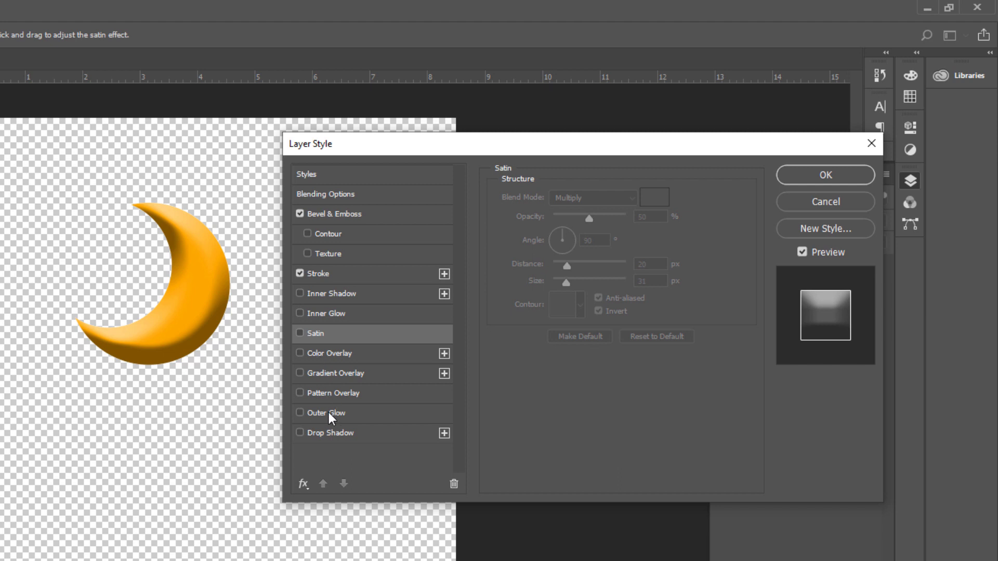
# Add a black Drop Shadow with 100% opacity, 28 px distance and 32 px size.
pyautogui.click(303, 432)
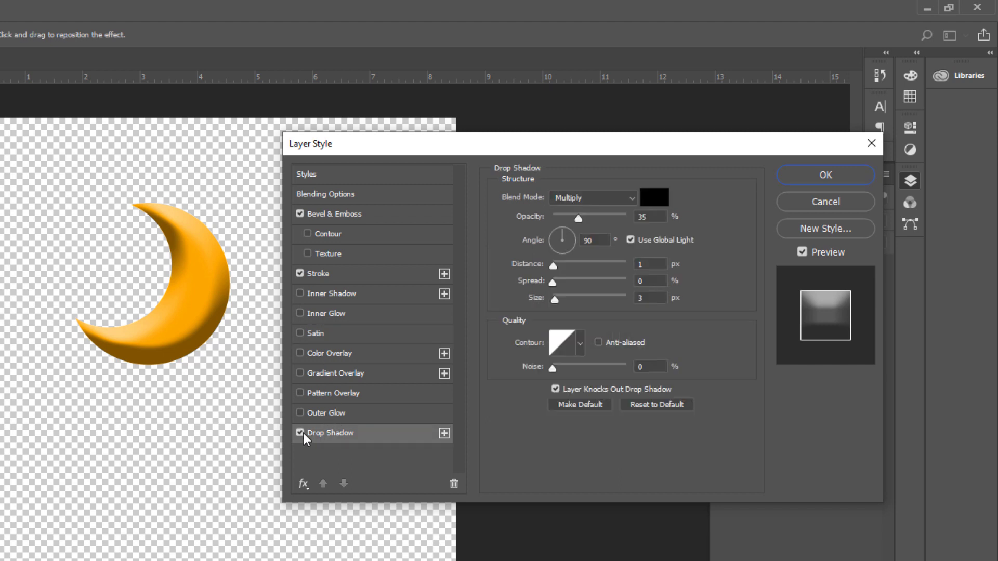
pyautogui.click(580, 217)
pyautogui.moveTo(553, 265); pyautogui.dragTo(575, 266)
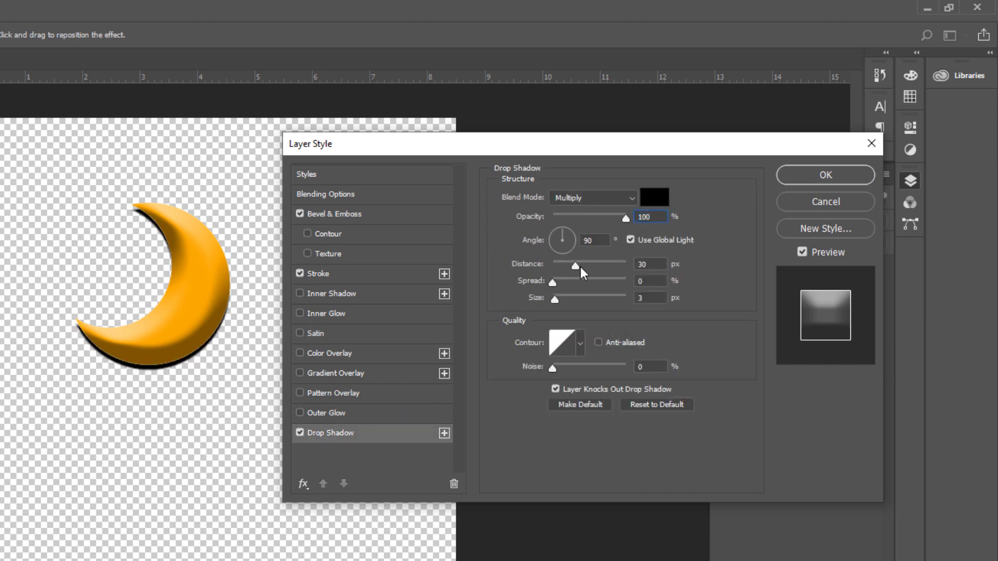
pyautogui.moveTo(558, 300); pyautogui.dragTo(566, 300)
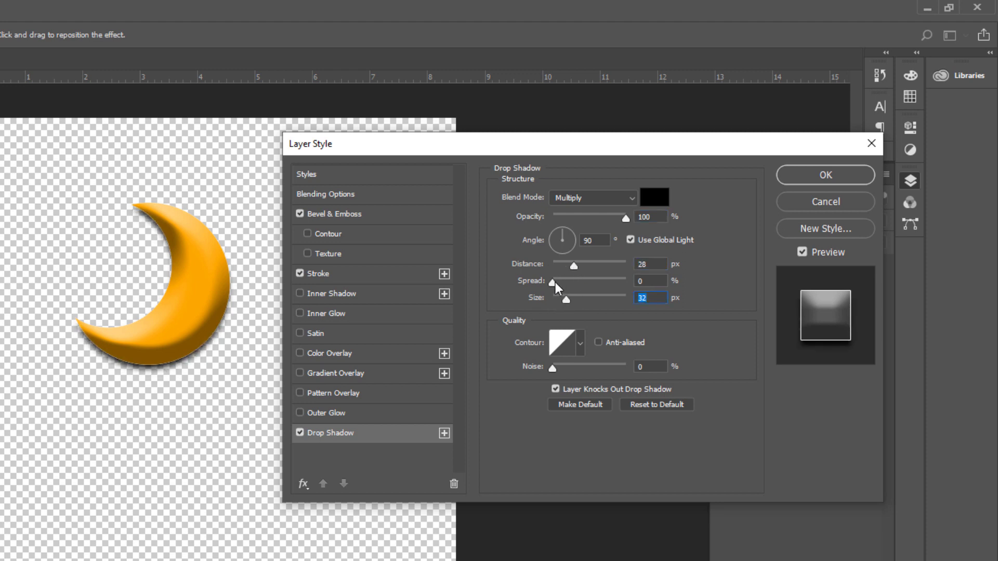
pyautogui.moveTo(334, 140)
pyautogui.mouseDown()
pyautogui.moveTo(367, 216)
pyautogui.moveTo(339, 169)
pyautogui.mouseUp()
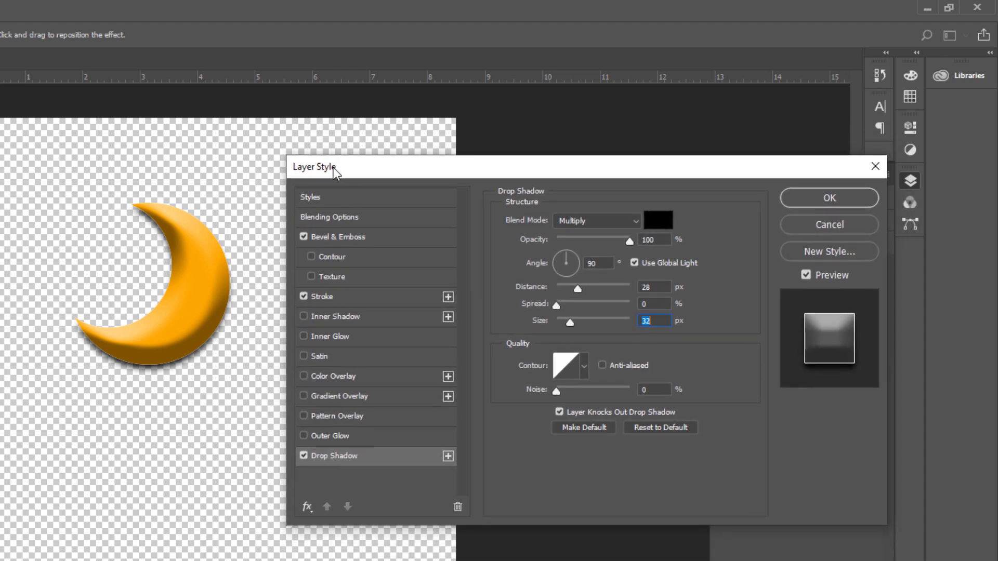
pyautogui.moveTo(415, 171); pyautogui.dragTo(401, 154)
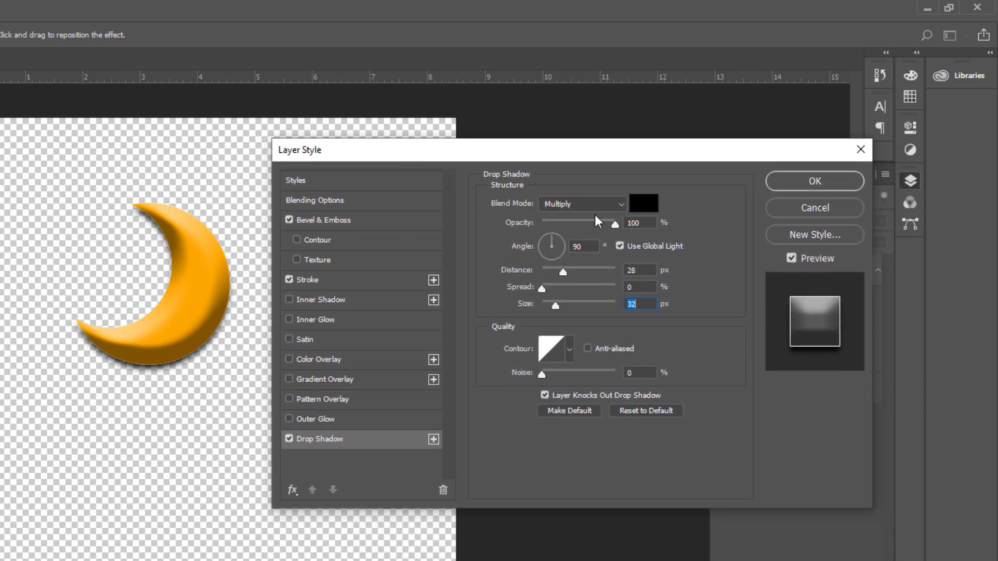